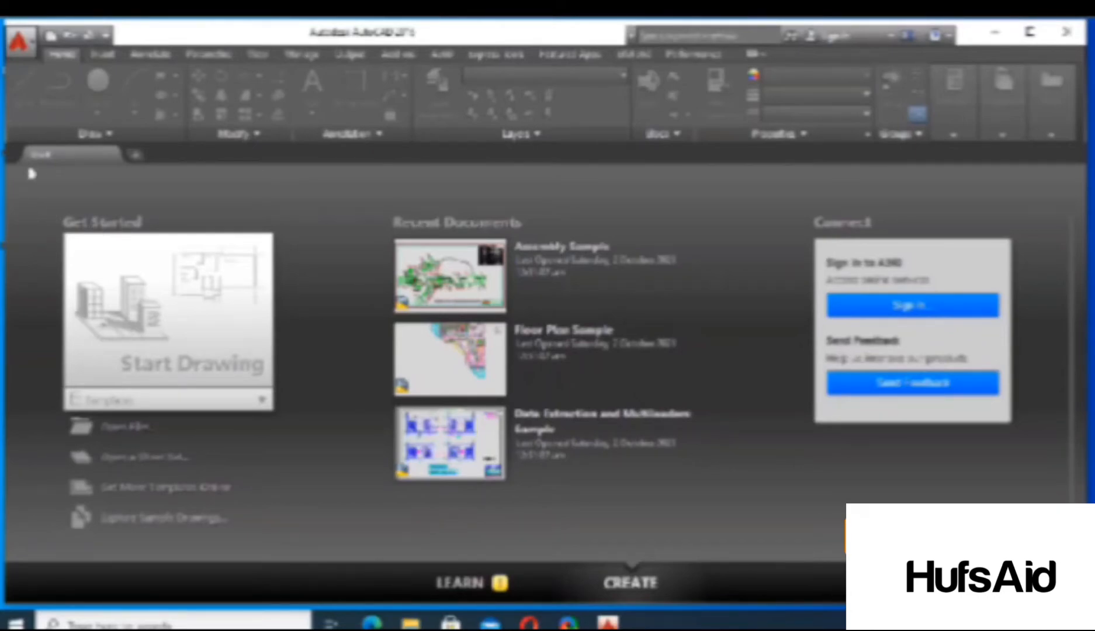
# - Start a new blank drawing and maximize the program window
pyautogui.click(149, 341)
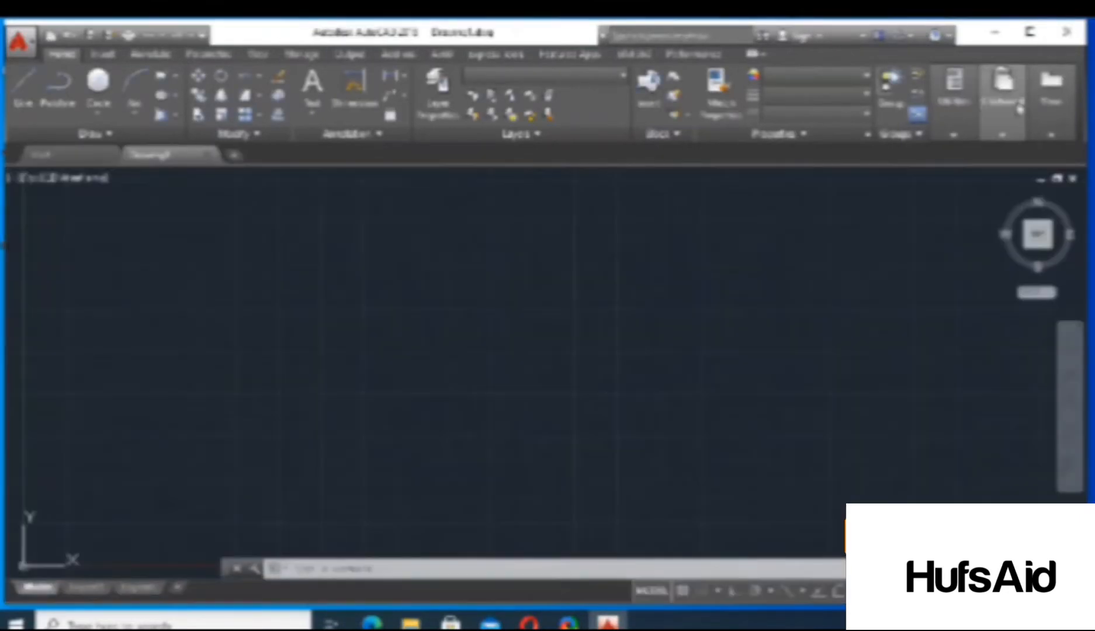
pyautogui.click(1030, 31)
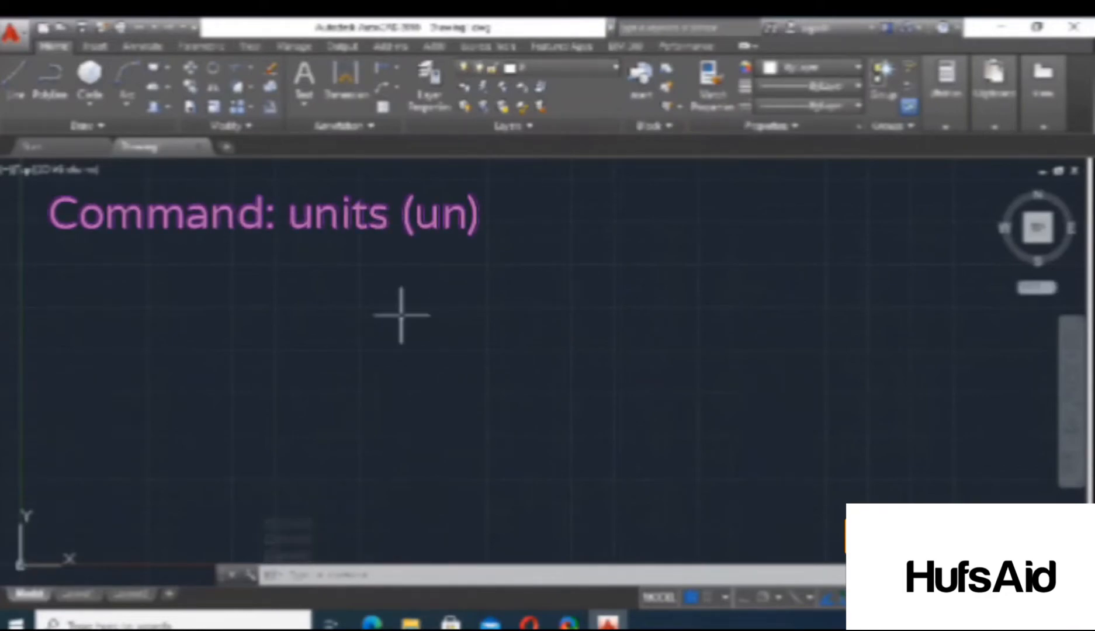
# - Configure the drawing units to Decimal length with 0.00 precision, Millimeters for inserted content, and Decimal Degrees for angles
pyautogui.write('u')
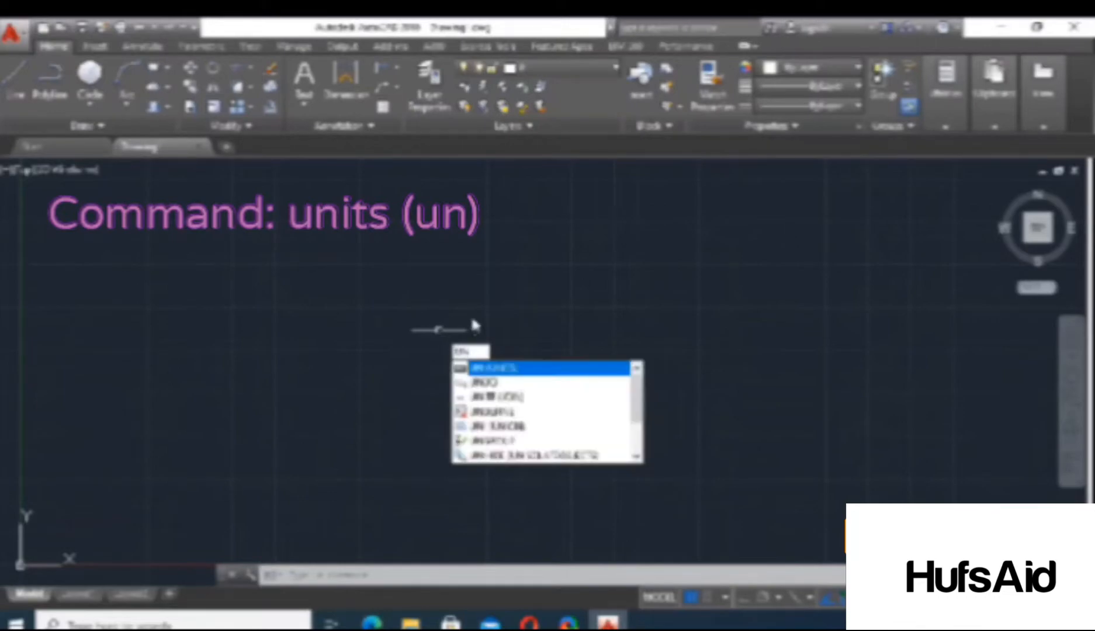
pyautogui.press('Return')
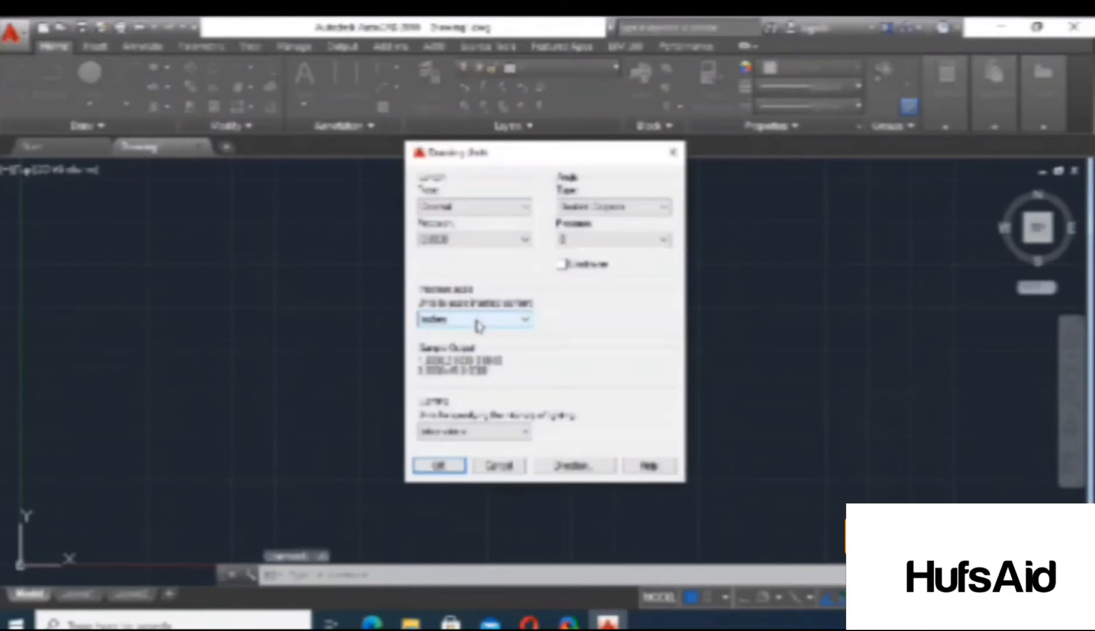
pyautogui.click(460, 212)
pyautogui.click(465, 214)
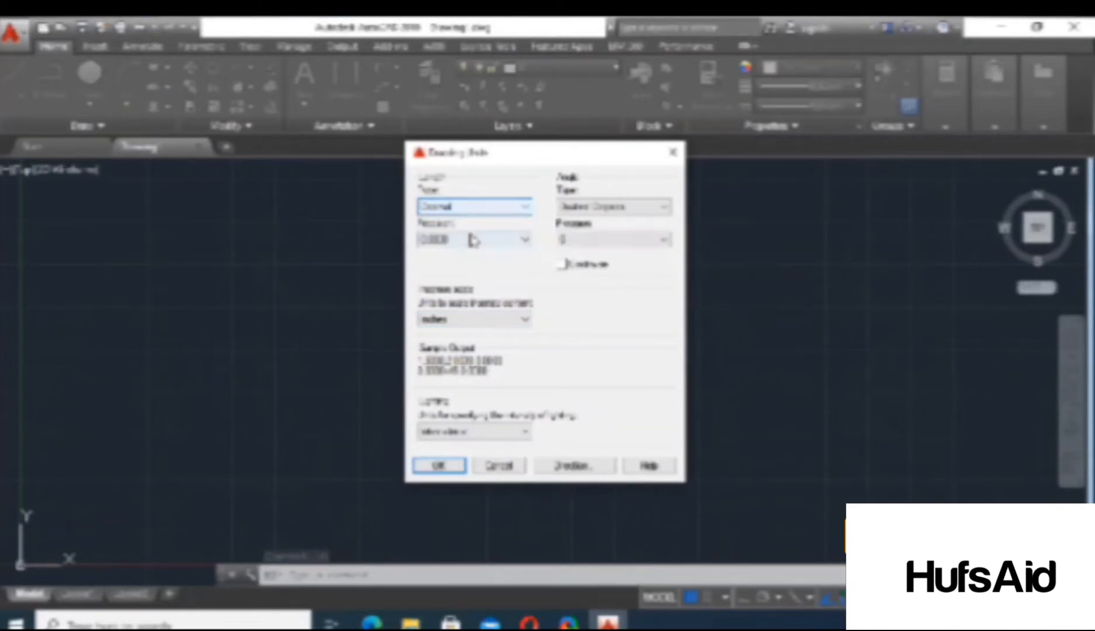
pyautogui.click(473, 239)
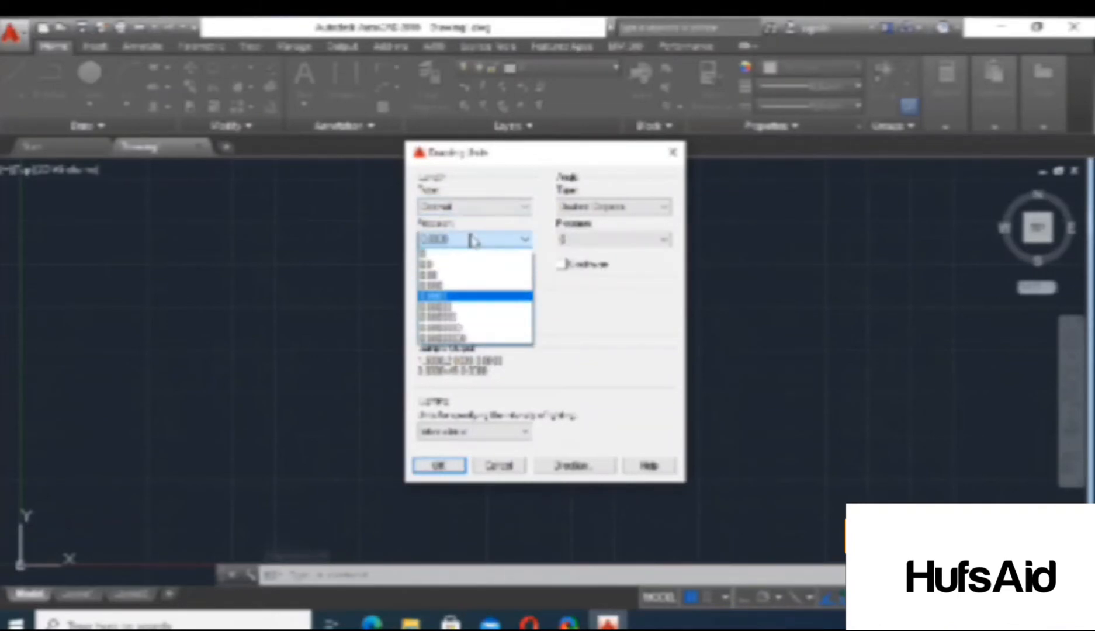
pyautogui.click(478, 276)
pyautogui.click(477, 317)
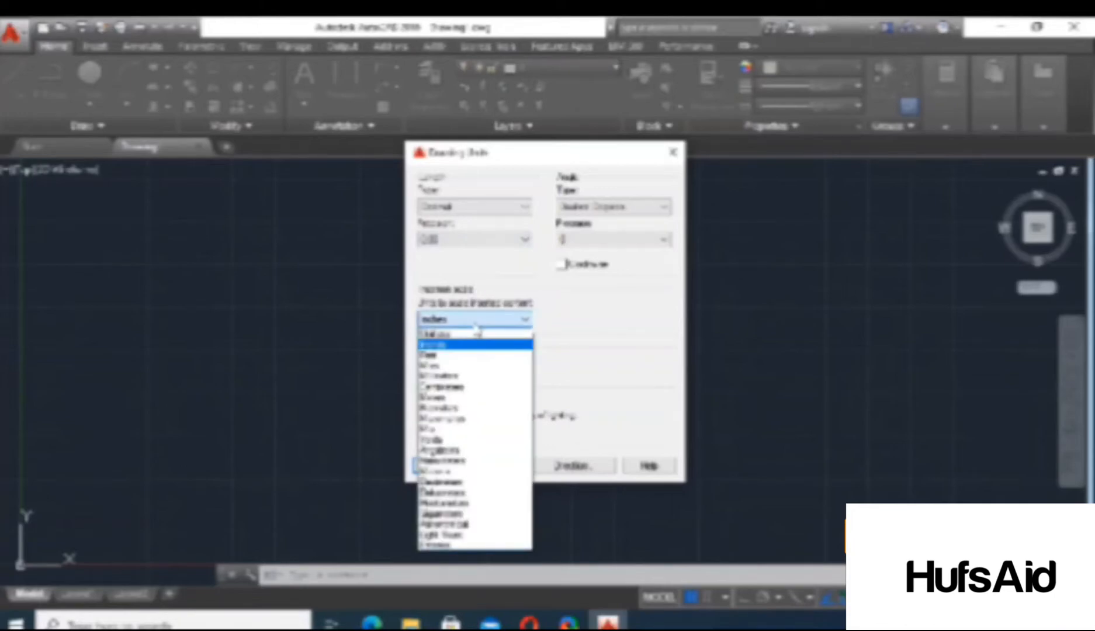
pyautogui.click(475, 377)
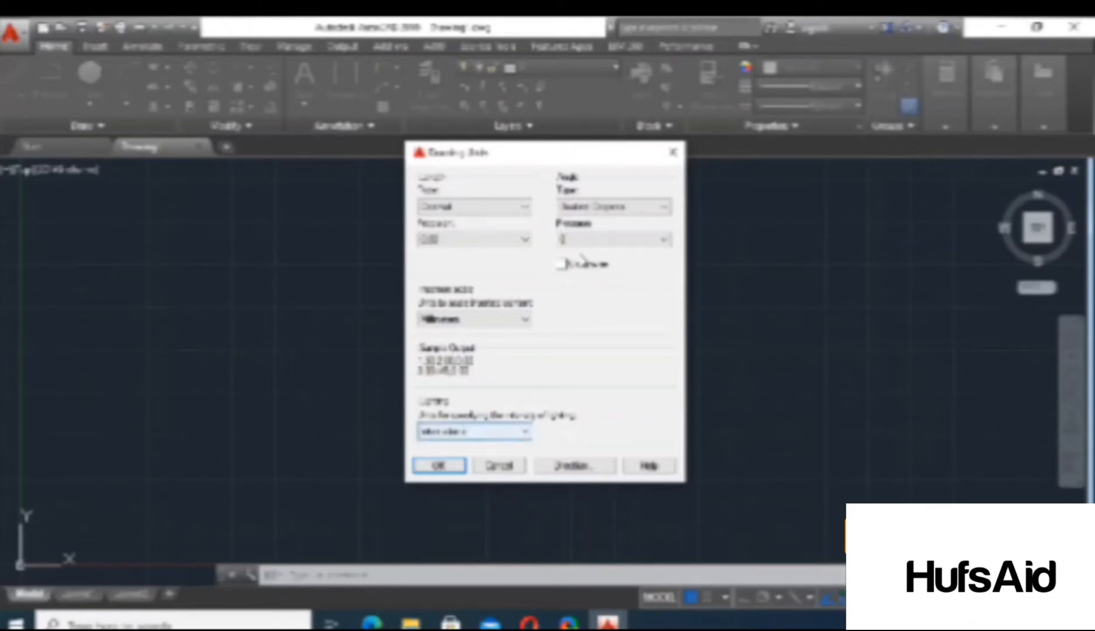
pyautogui.click(592, 208)
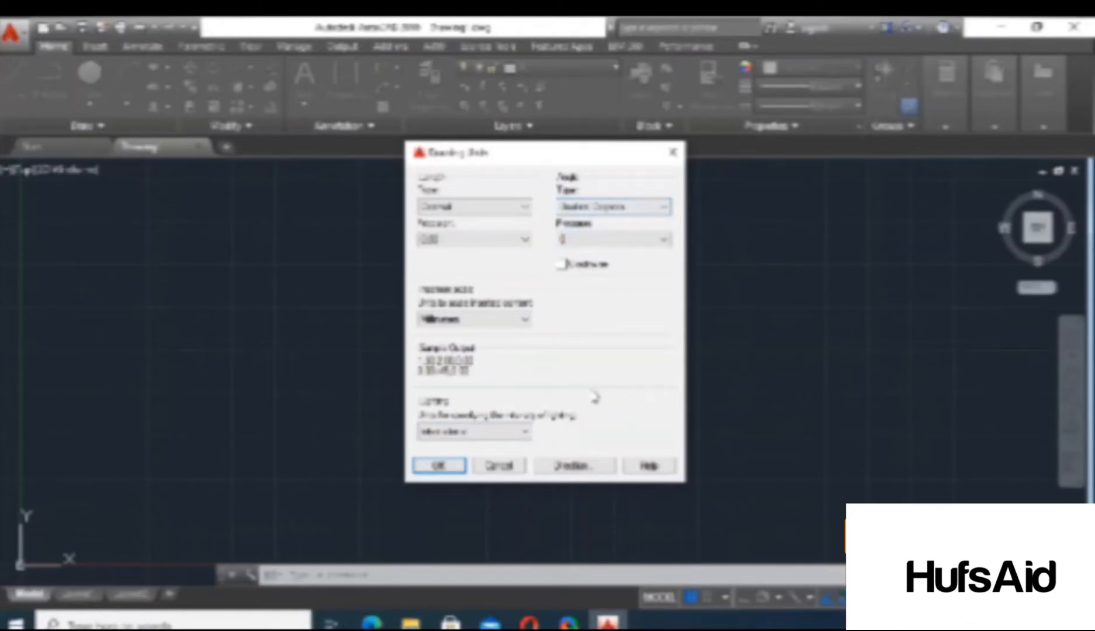
pyautogui.click(439, 465)
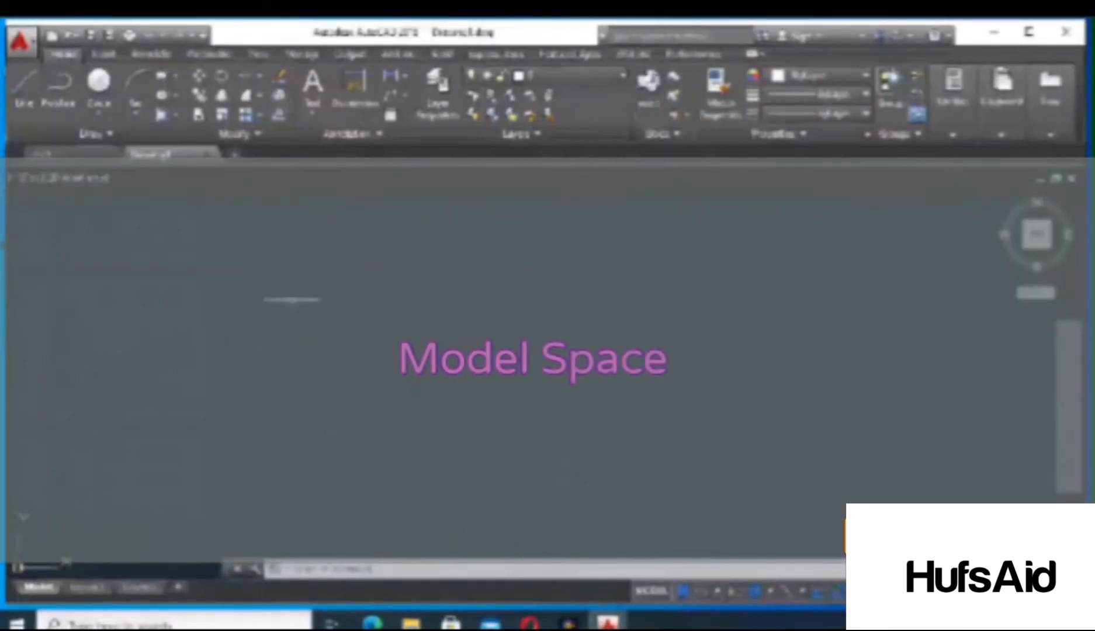
# - Draw a freehand rectangle from connected line segments in model space
pyautogui.click(24, 89)
pyautogui.click(199, 274)
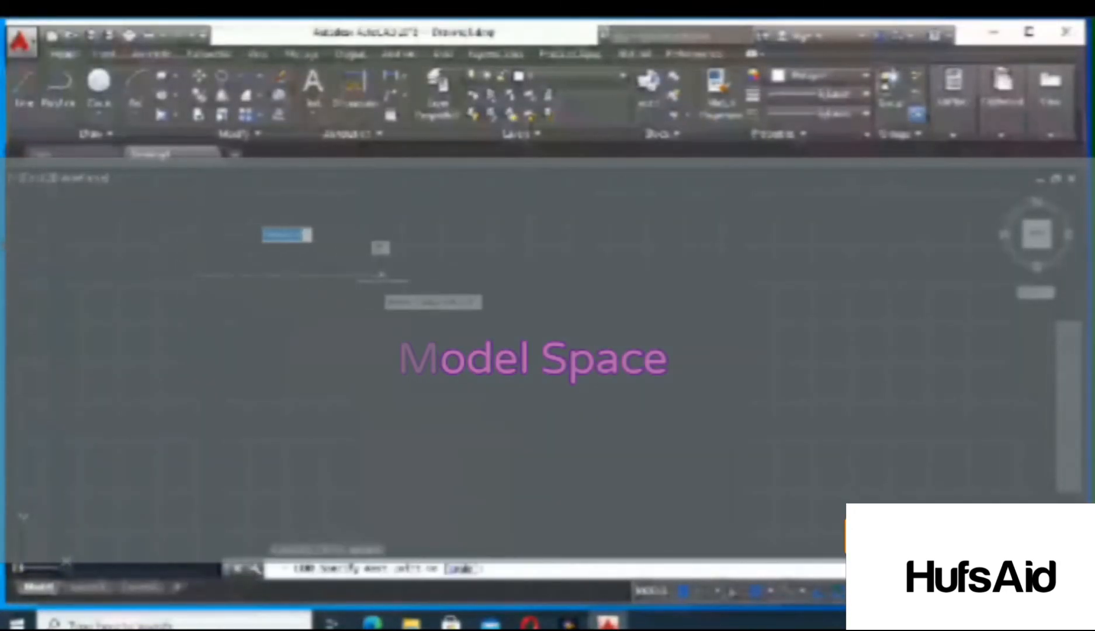
pyautogui.click(391, 275)
pyautogui.click(391, 412)
pyautogui.click(183, 412)
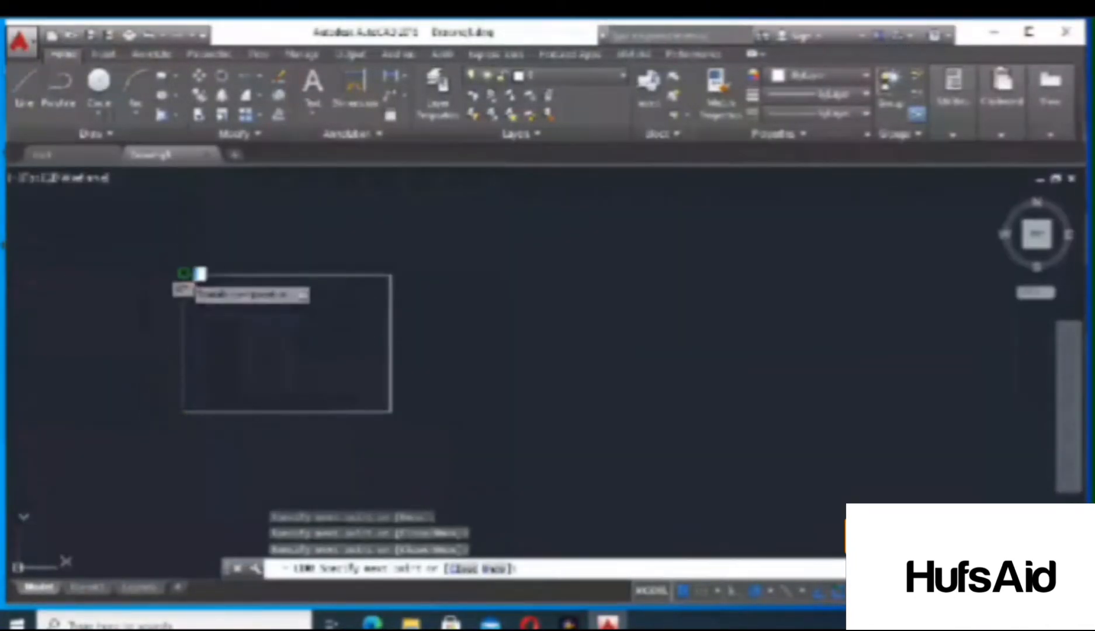
# - Continue the line from the rectangle's upper edge with three slanted segments above and beside it, and end the command
pyautogui.click(261, 272)
pyautogui.click(274, 229)
pyautogui.click(414, 264)
pyautogui.click(474, 361)
pyautogui.press('Escape')
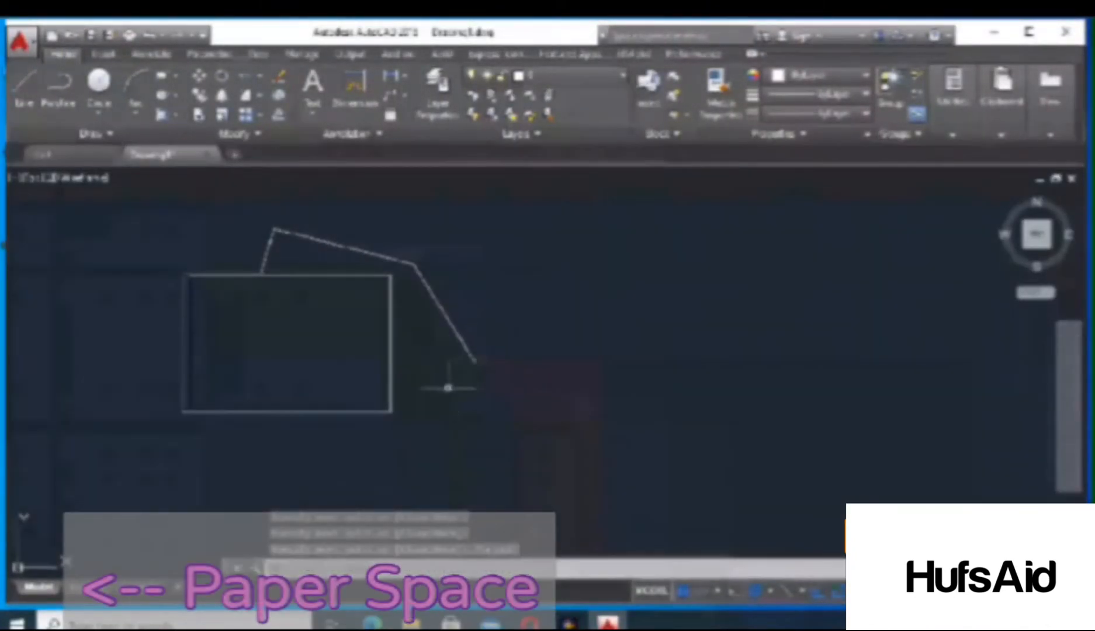
# - Open the first paper space layout, select its viewport frame, and inspect the sheet
pyautogui.click(88, 587)
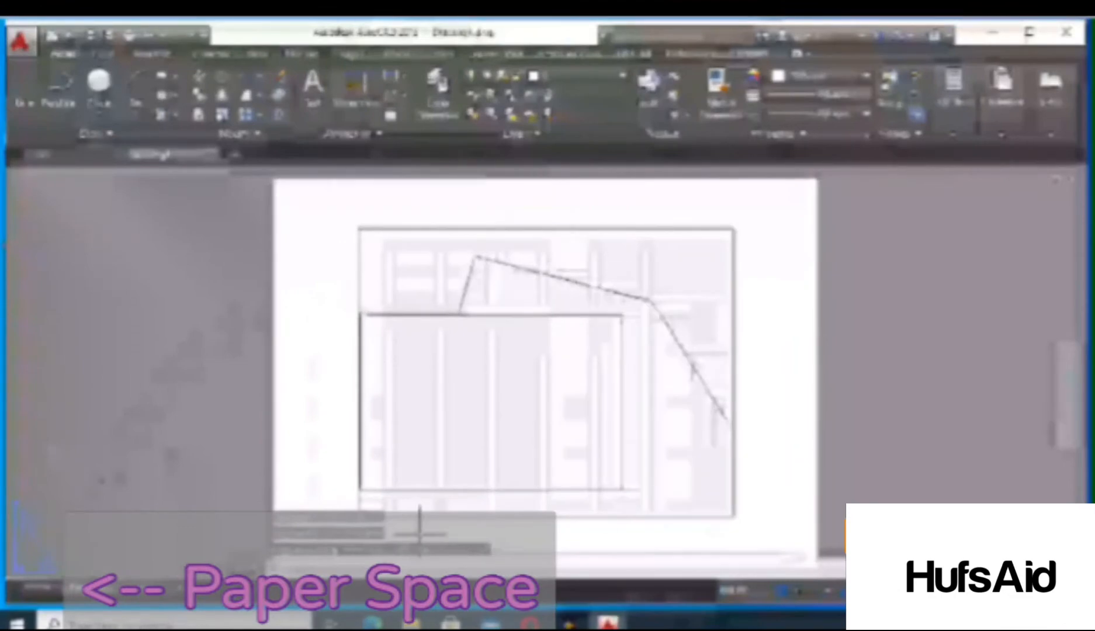
pyautogui.click(308, 305)
pyautogui.click(309, 303)
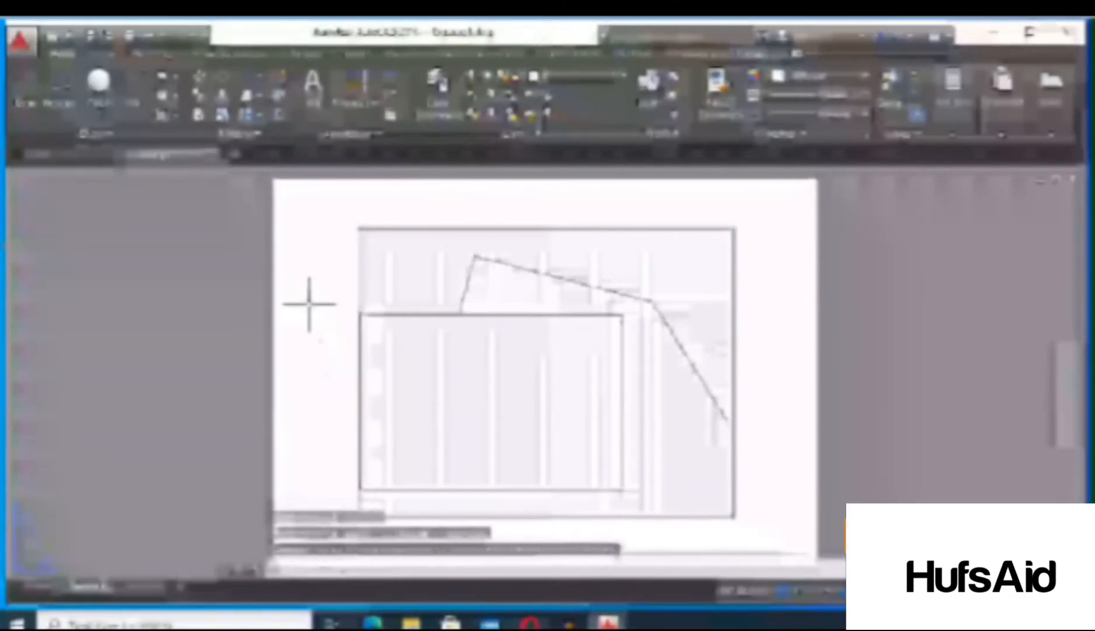
pyautogui.click(358, 283)
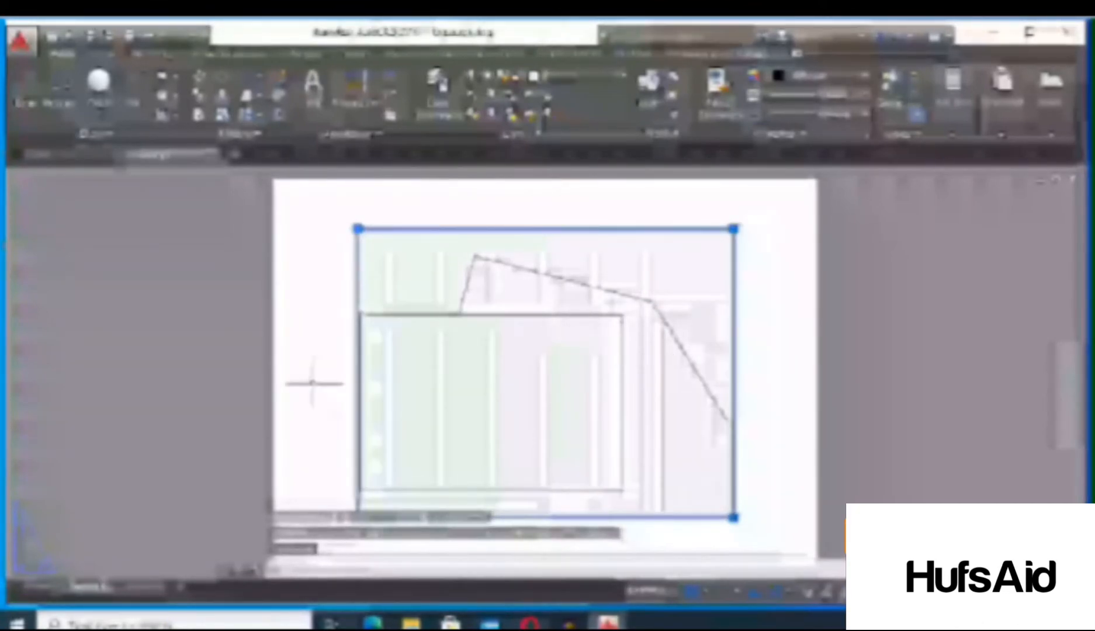
pyautogui.scroll(-5, 334, 428)
pyautogui.scroll(3, 530, 358)
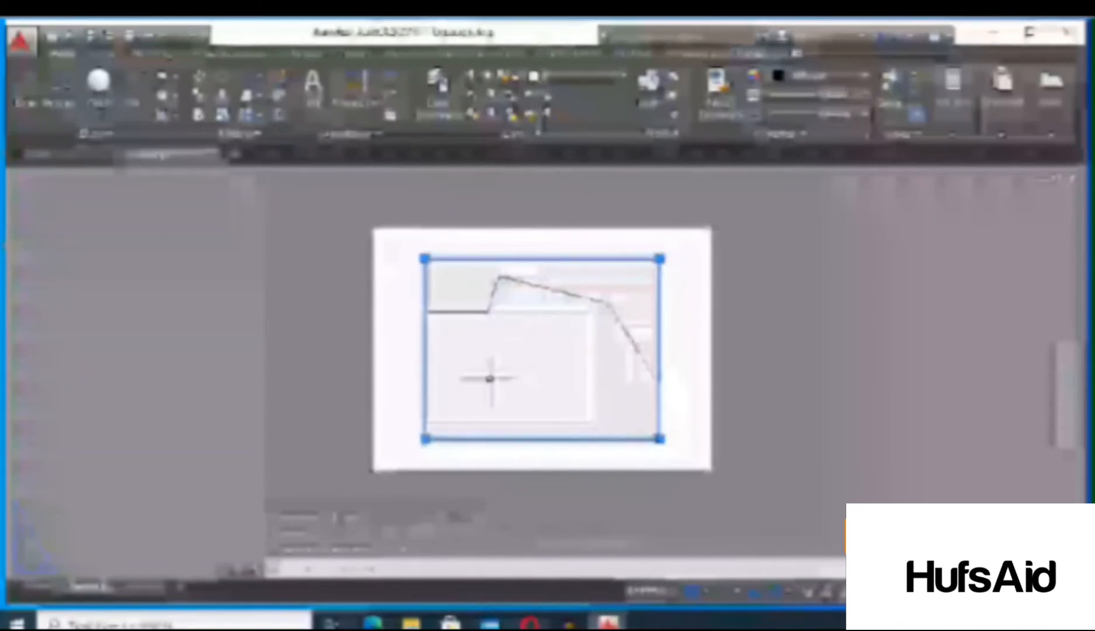
# - Compare the second paper space layout with the first, and return to model space
pyautogui.click(134, 588)
pyautogui.click(88, 588)
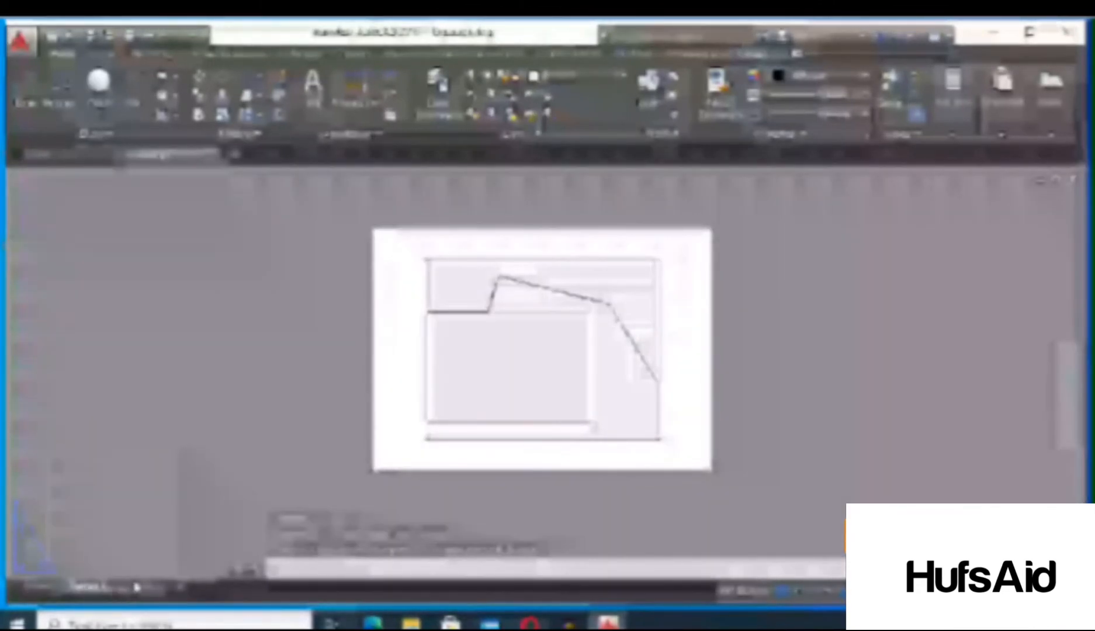
pyautogui.scroll(2, 537, 311)
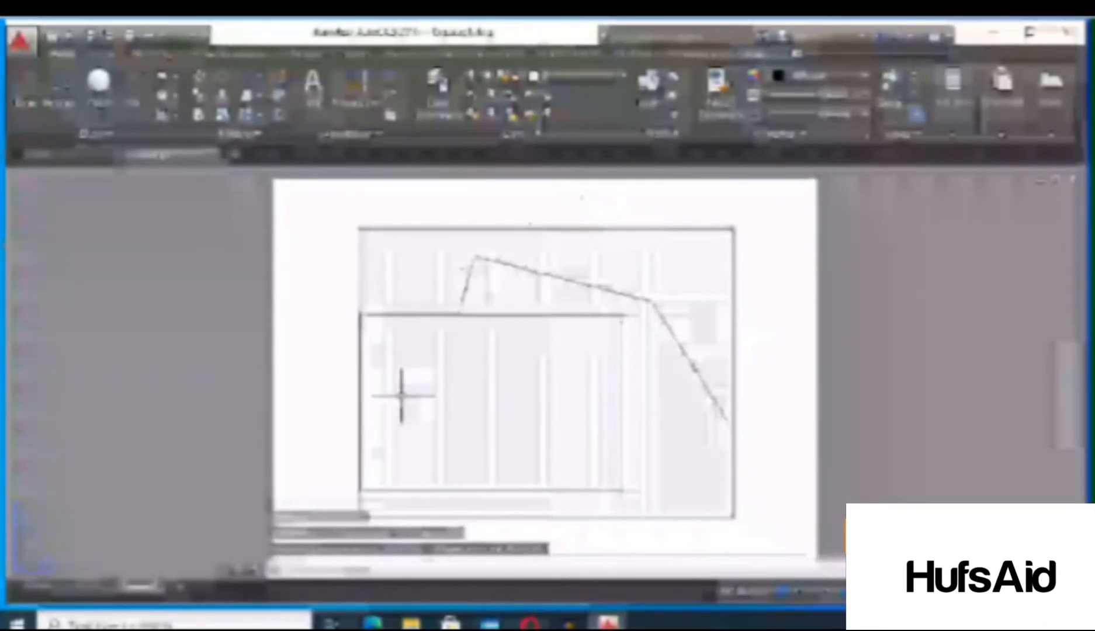
pyautogui.click(88, 589)
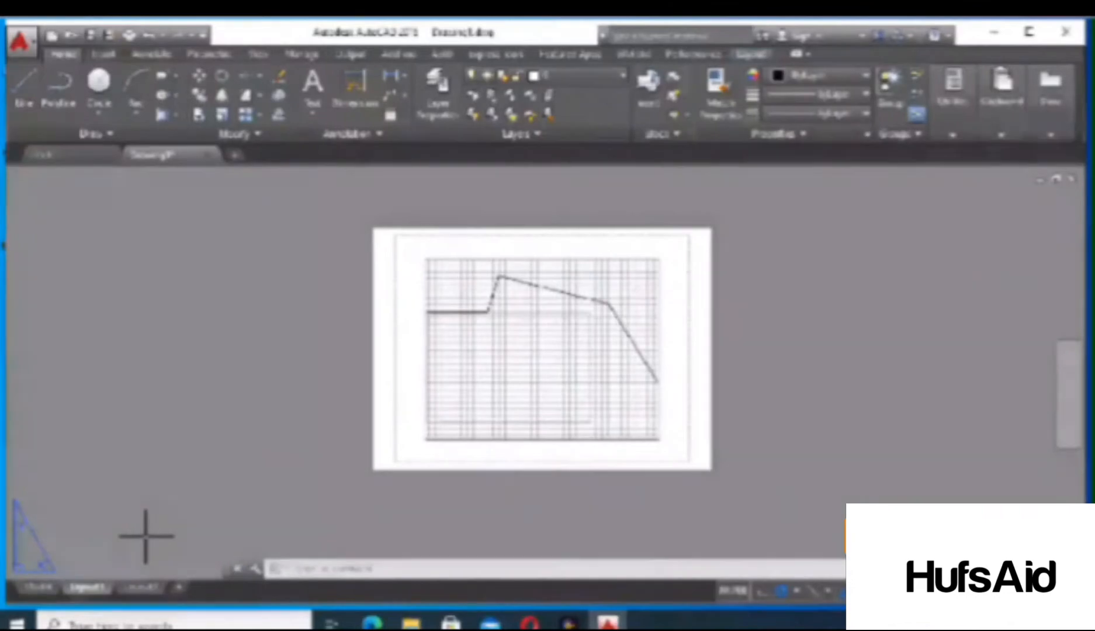
pyautogui.click(38, 587)
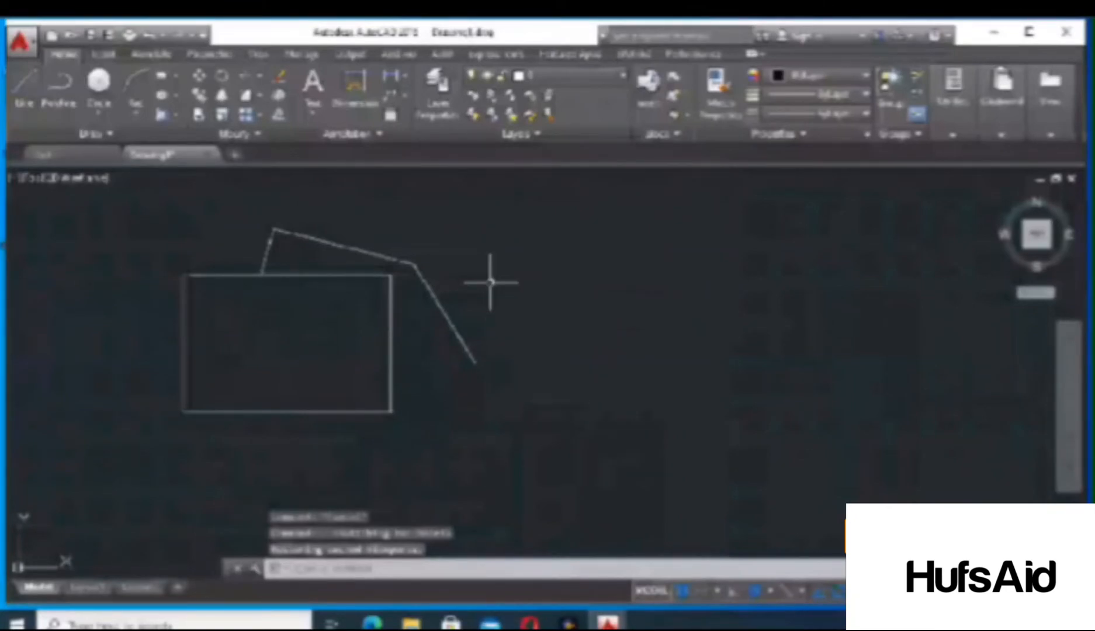
# - Select the rectangle and slanted lines with a crossing window and delete them
pyautogui.click(447, 262)
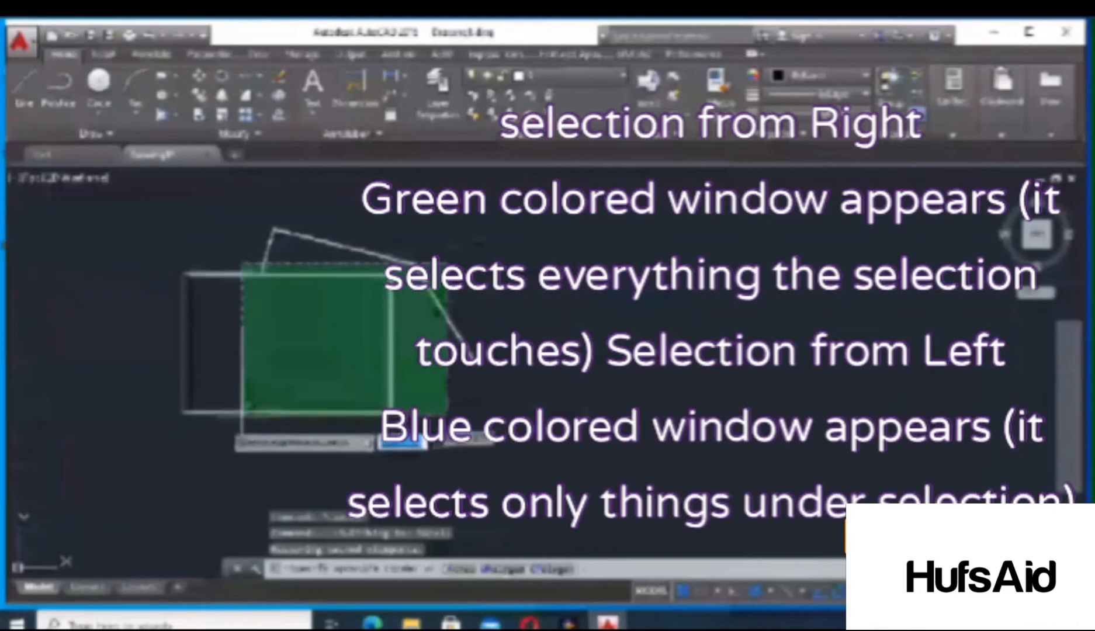
pyautogui.click(160, 435)
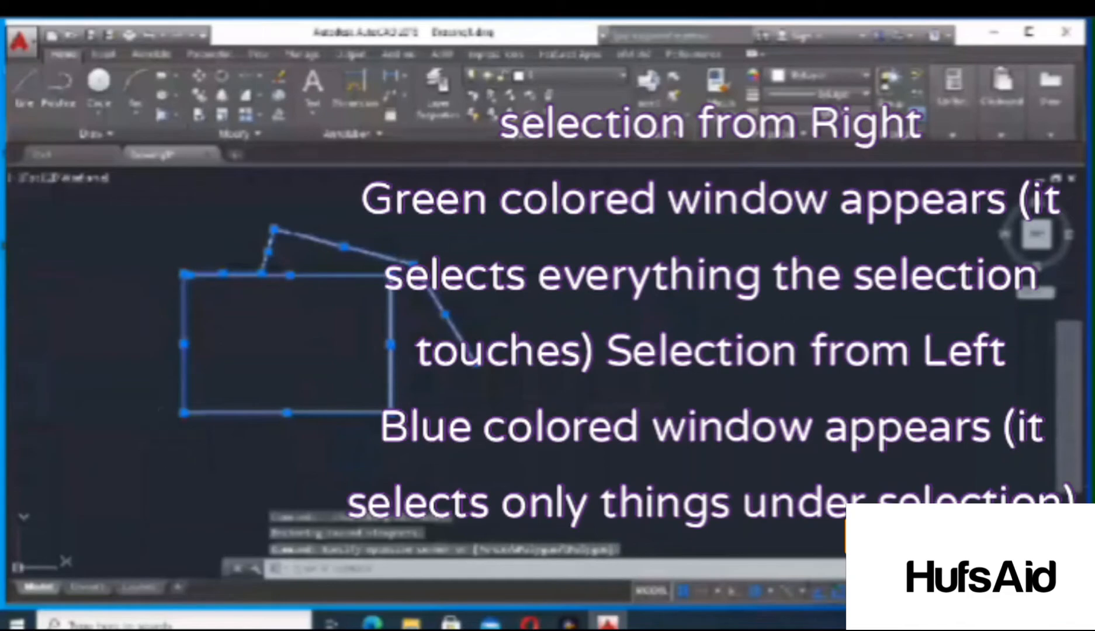
pyautogui.press('Delete')
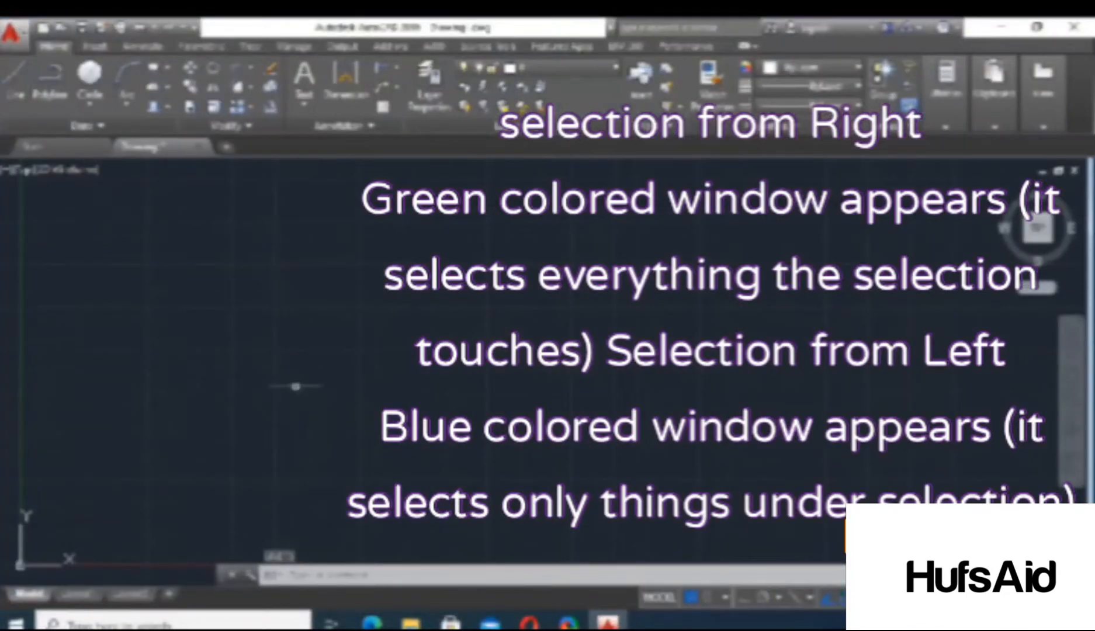
# - Draw a rectangle from corner 0,0 to opposite corner 20,20
pyautogui.write('rec')
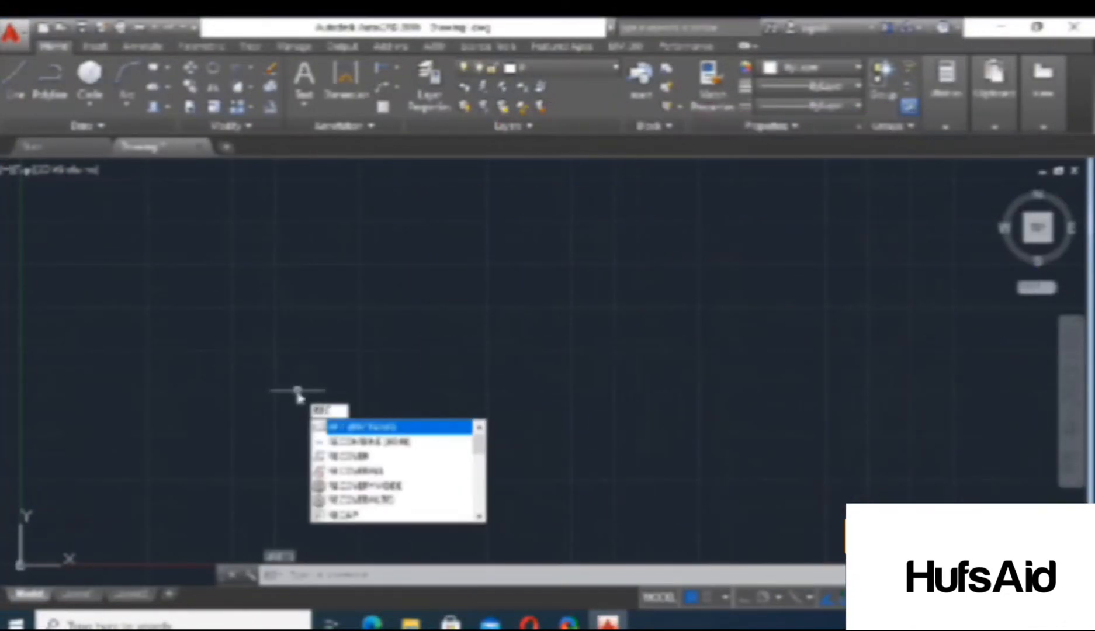
pyautogui.press('Return')
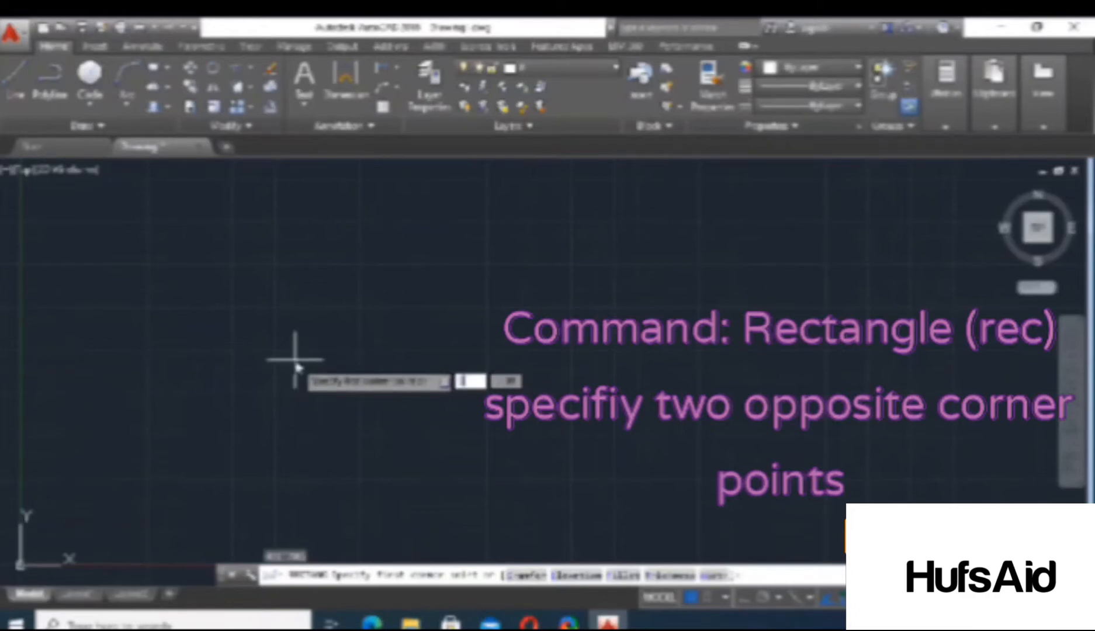
pyautogui.press('Tab')
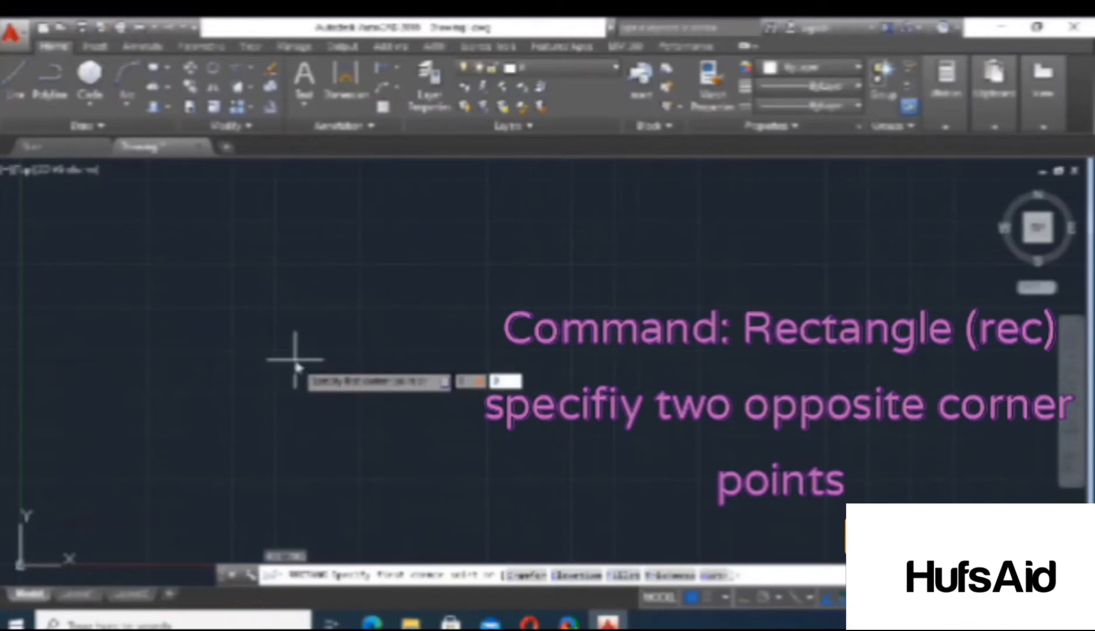
pyautogui.press('Return')
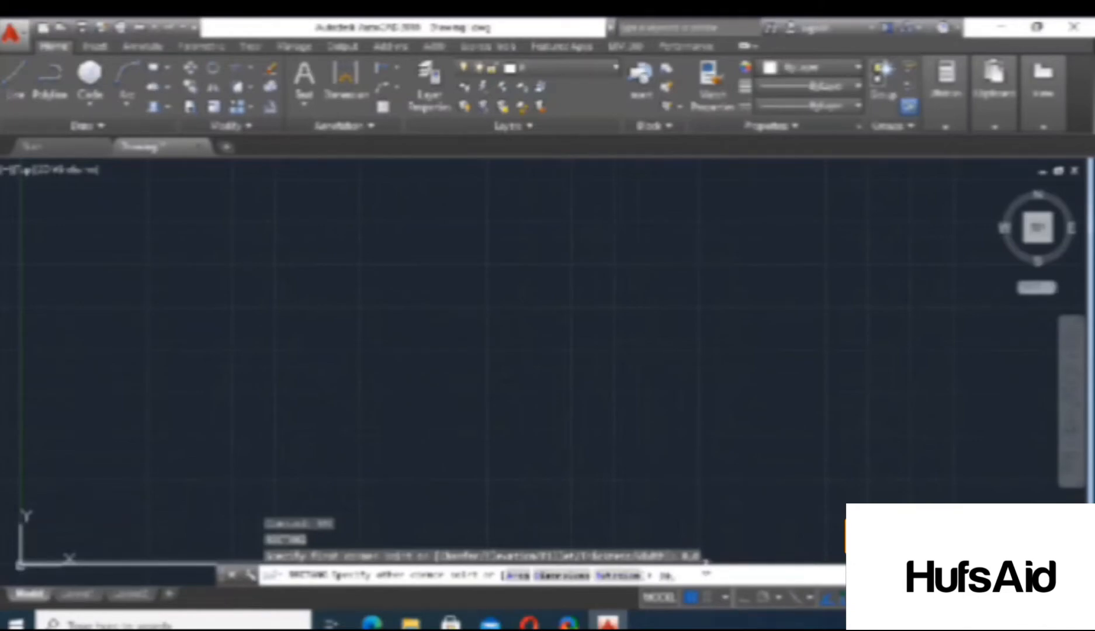
pyautogui.write('0')
pyautogui.press('Return')
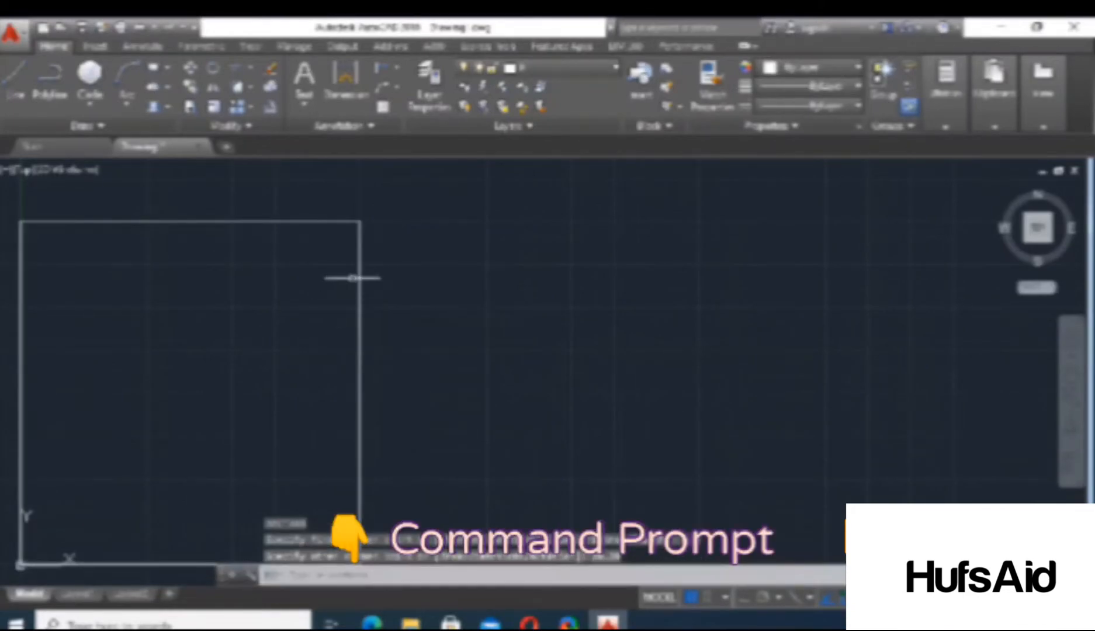
pyautogui.scroll(-4, 352, 277)
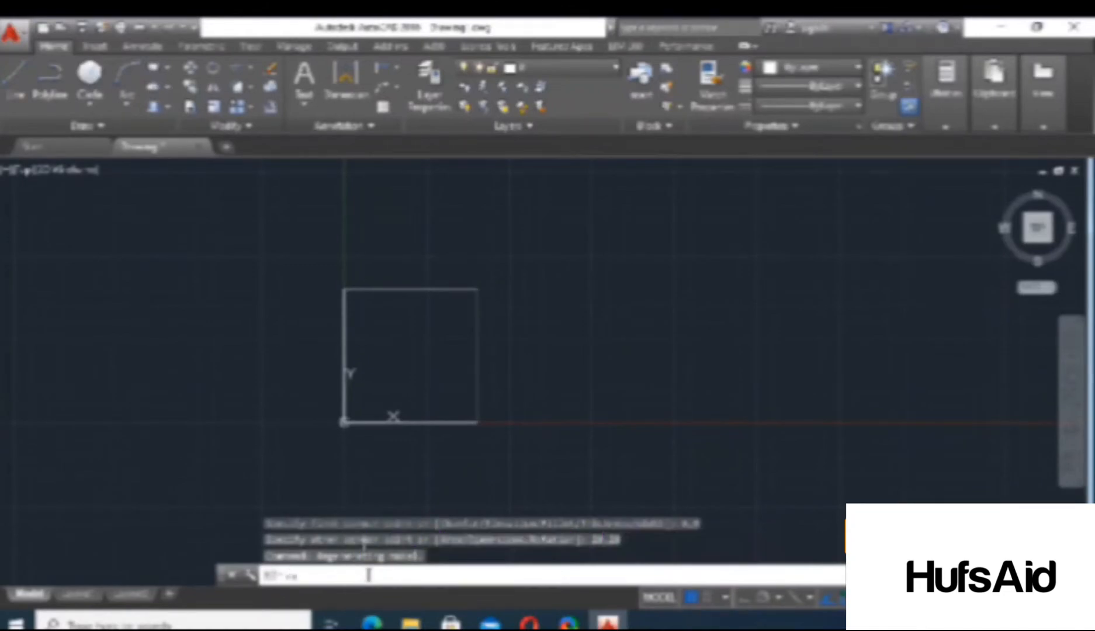
pyautogui.write('rec')
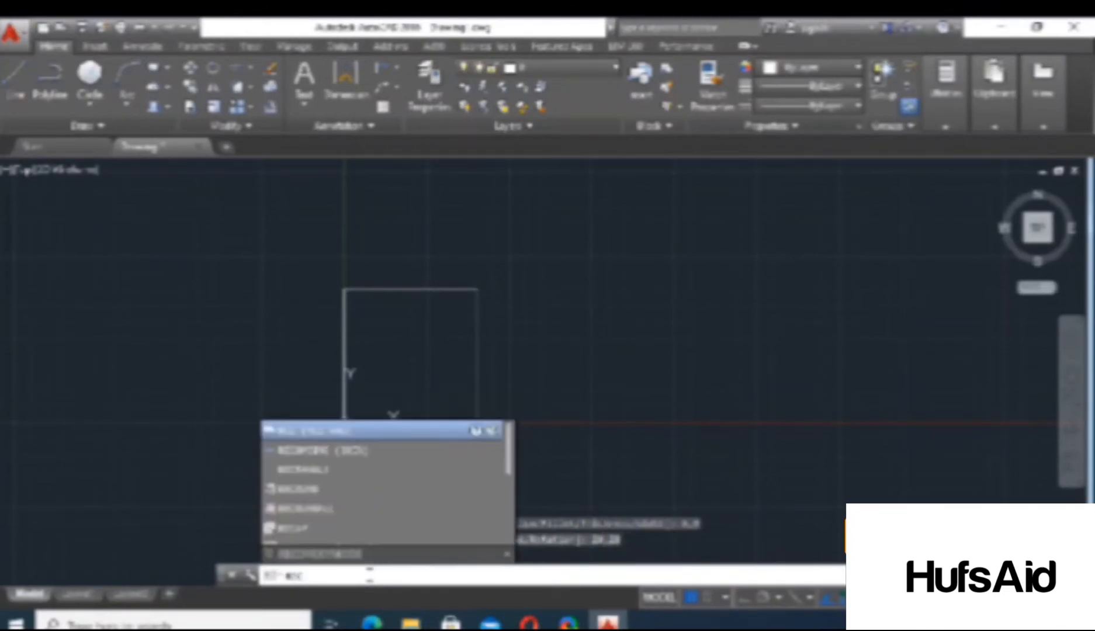
pyautogui.click(341, 436)
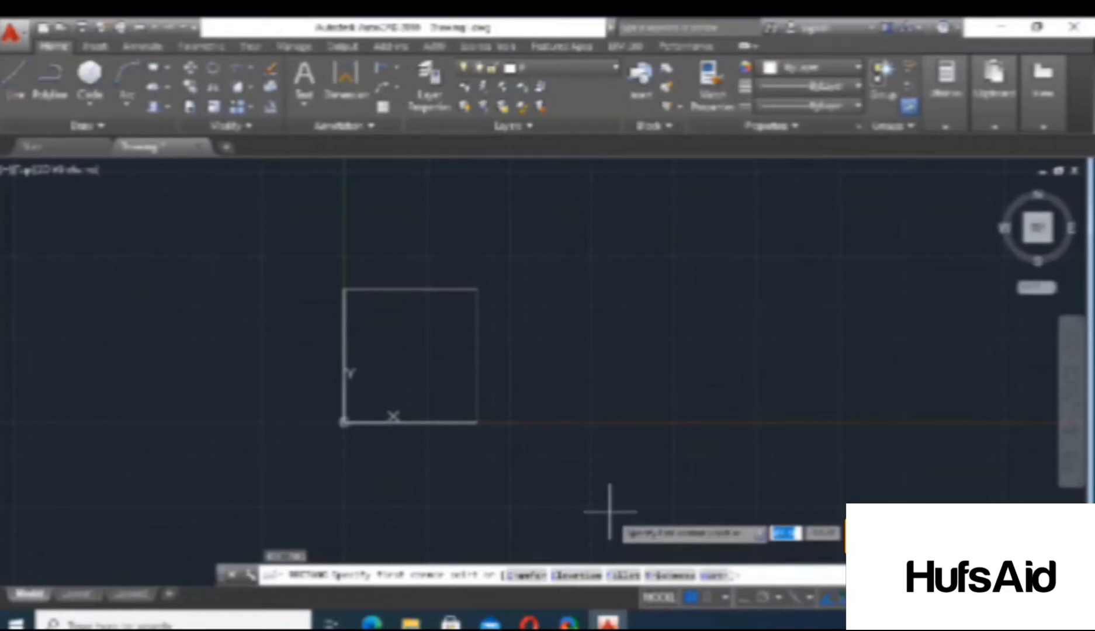
pyautogui.press('Escape')
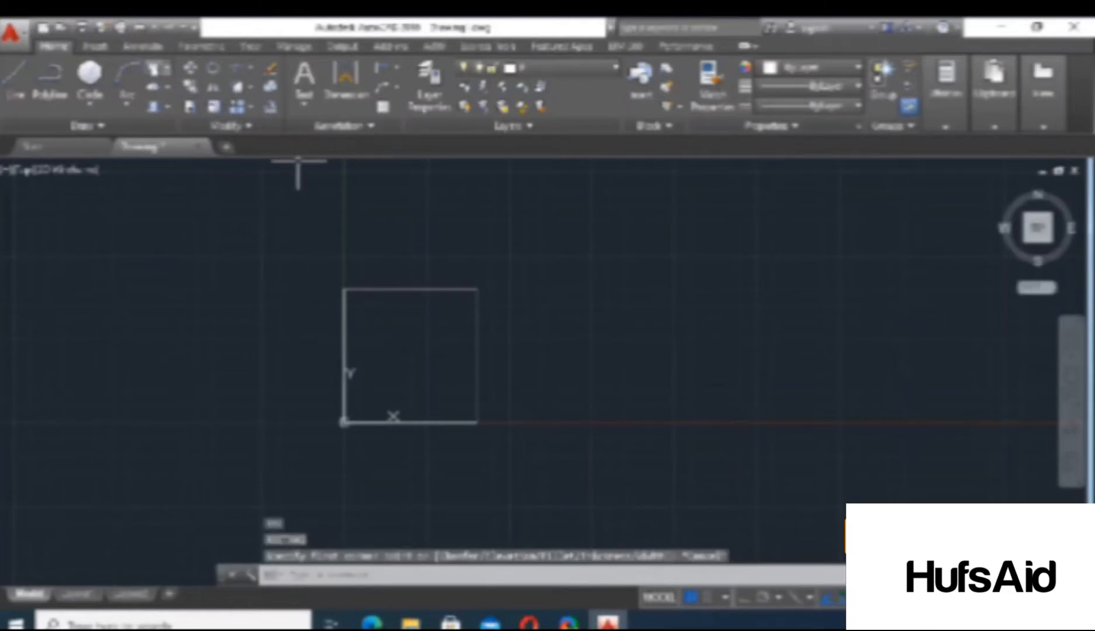
# - Close the command line window while the Rectangle command is running, and cancel the pending rectangle
pyautogui.click(154, 68)
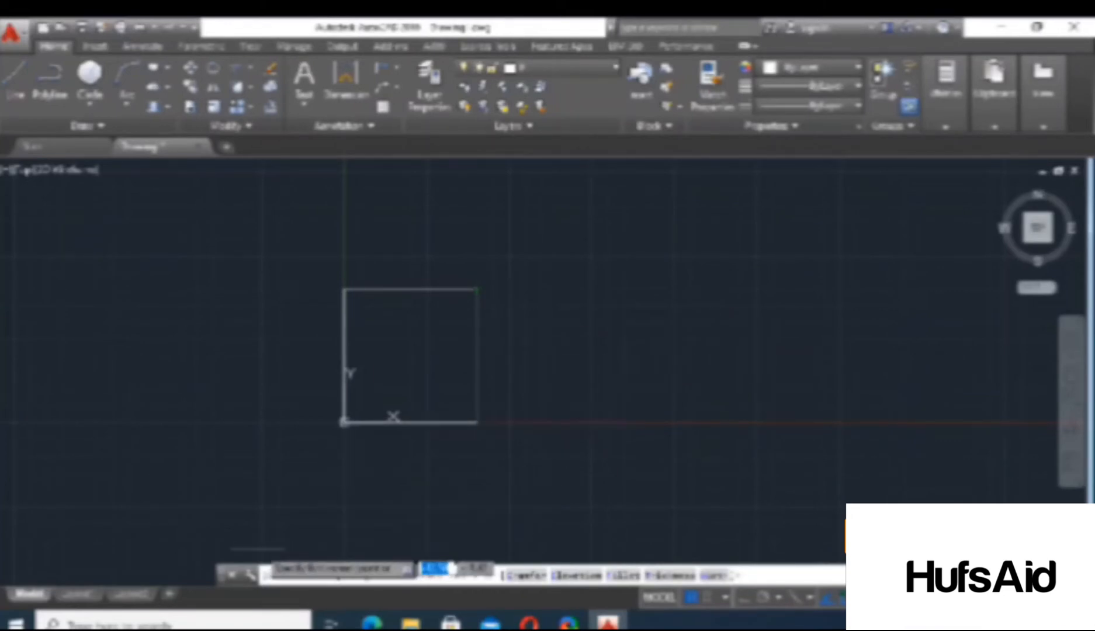
pyautogui.click(231, 575)
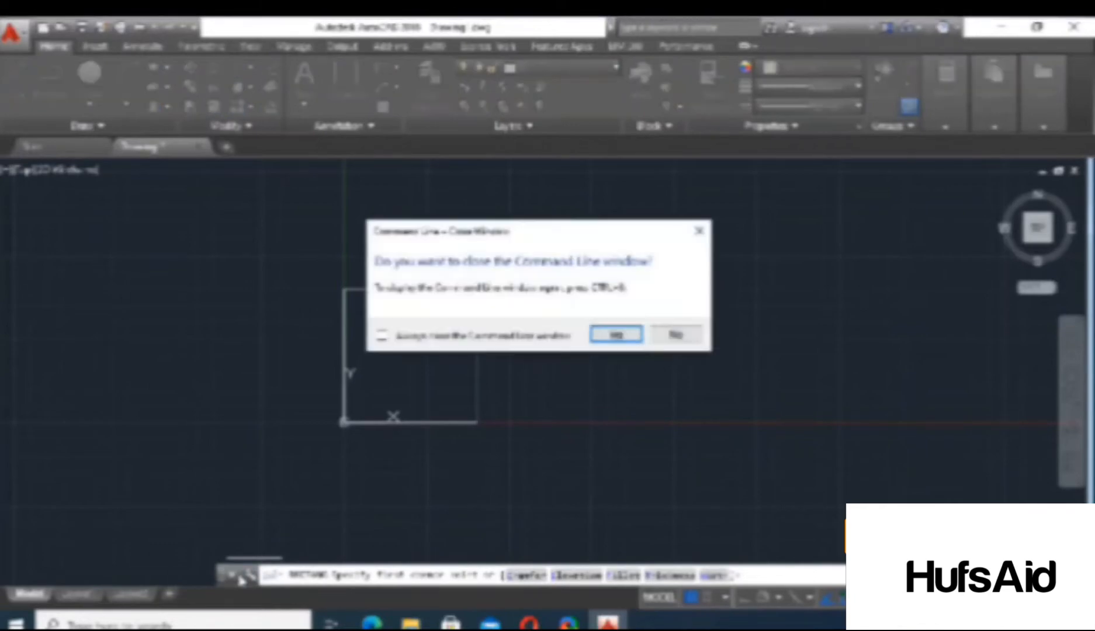
pyautogui.click(616, 335)
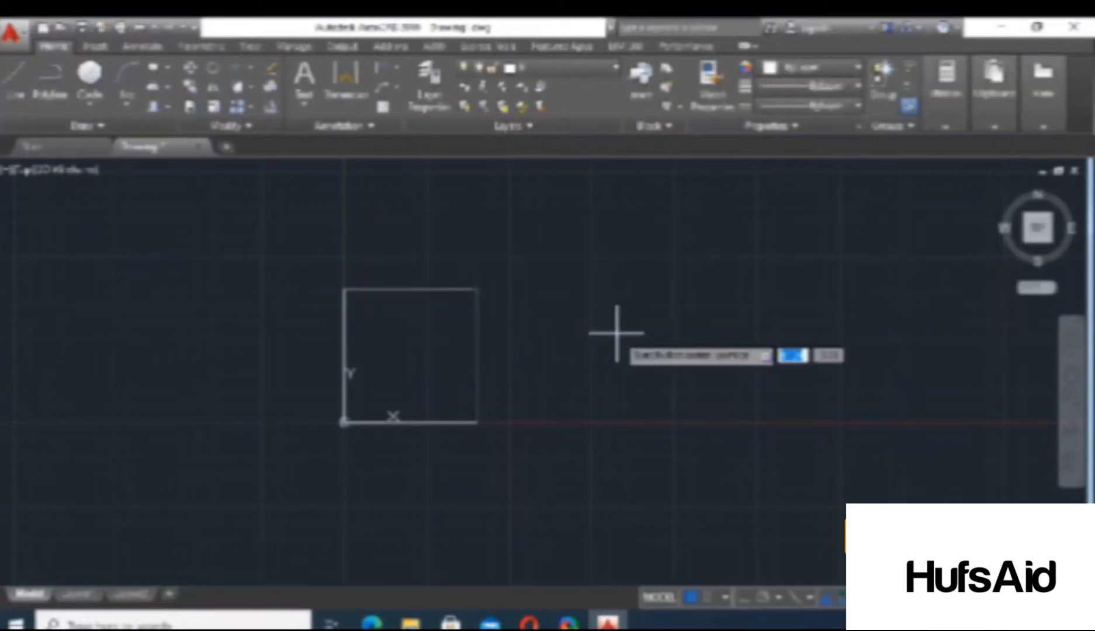
pyautogui.press('Escape')
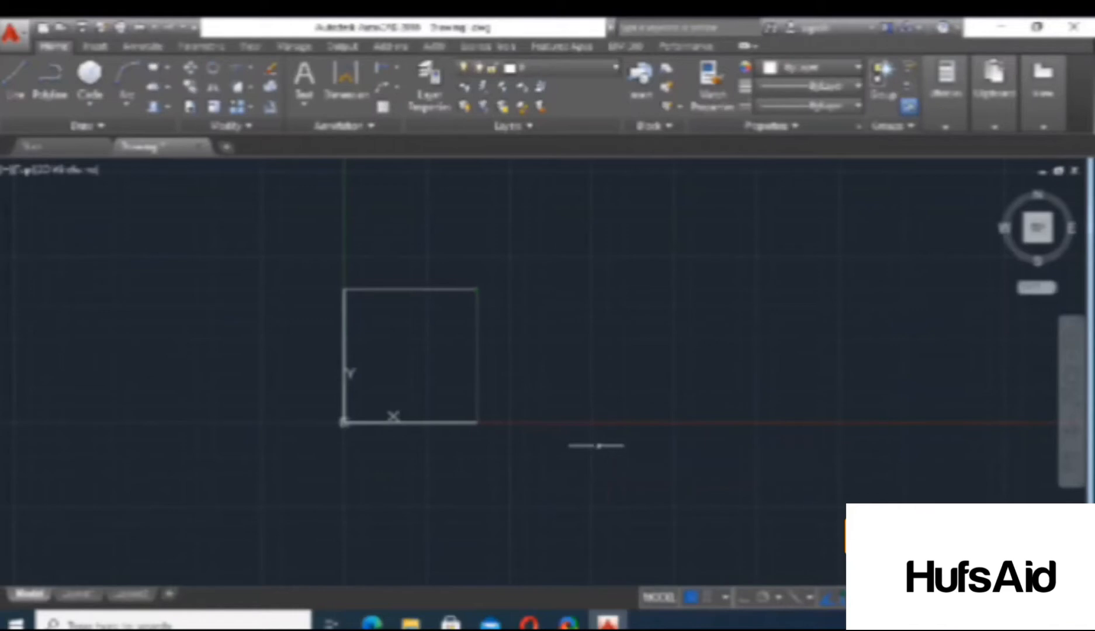
# - Restore the command line with the COMMANDLINE command and view its expanded command history
pyautogui.write('c')
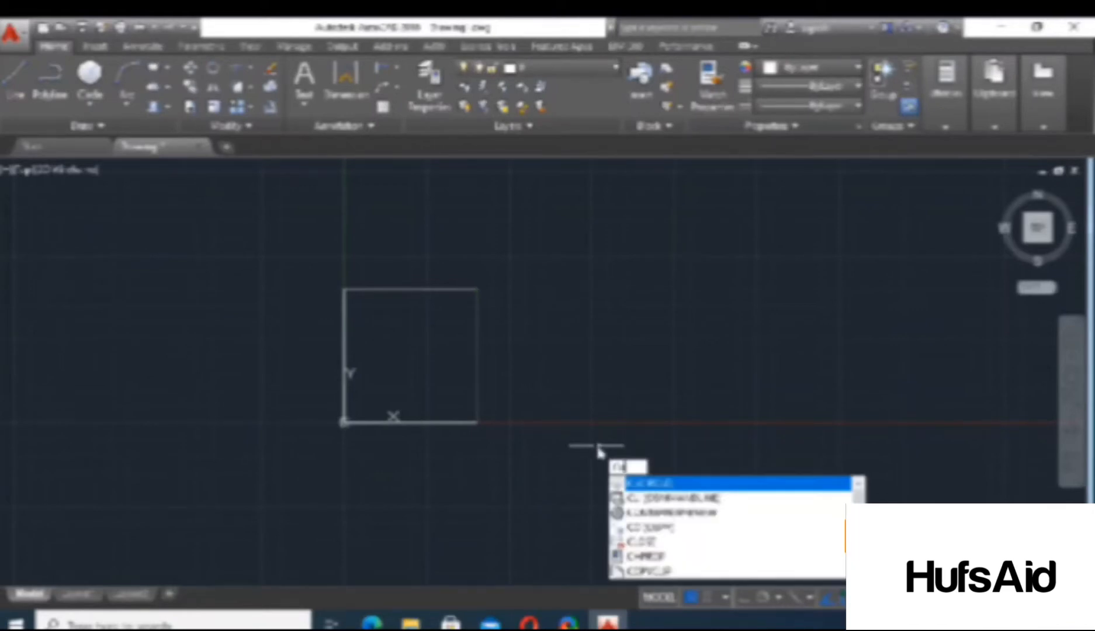
pyautogui.write('ommand')
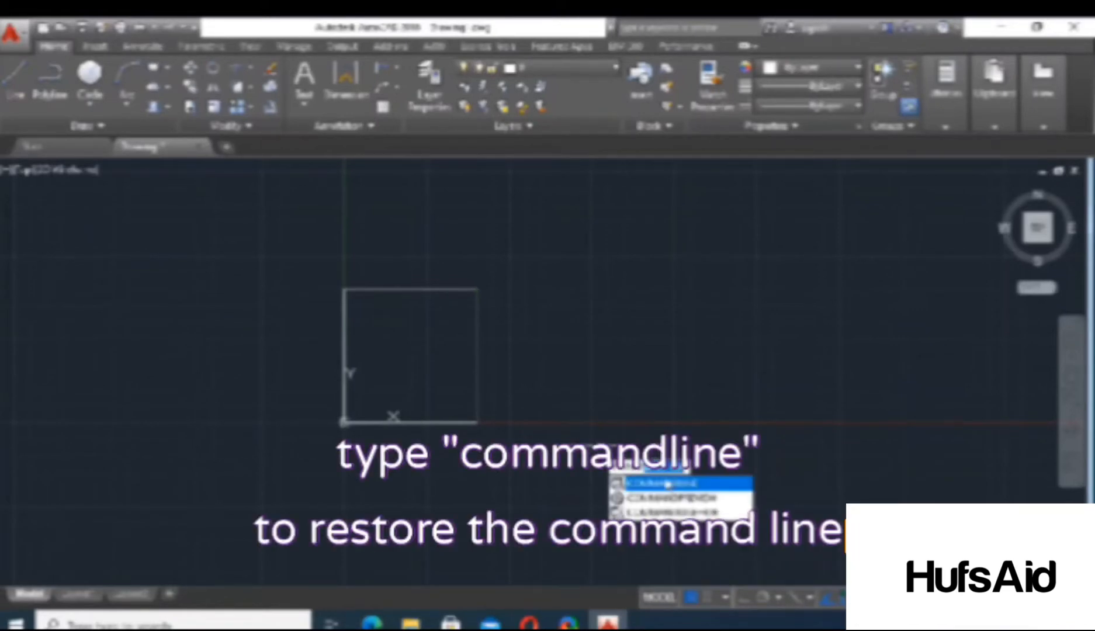
pyautogui.press('Return')
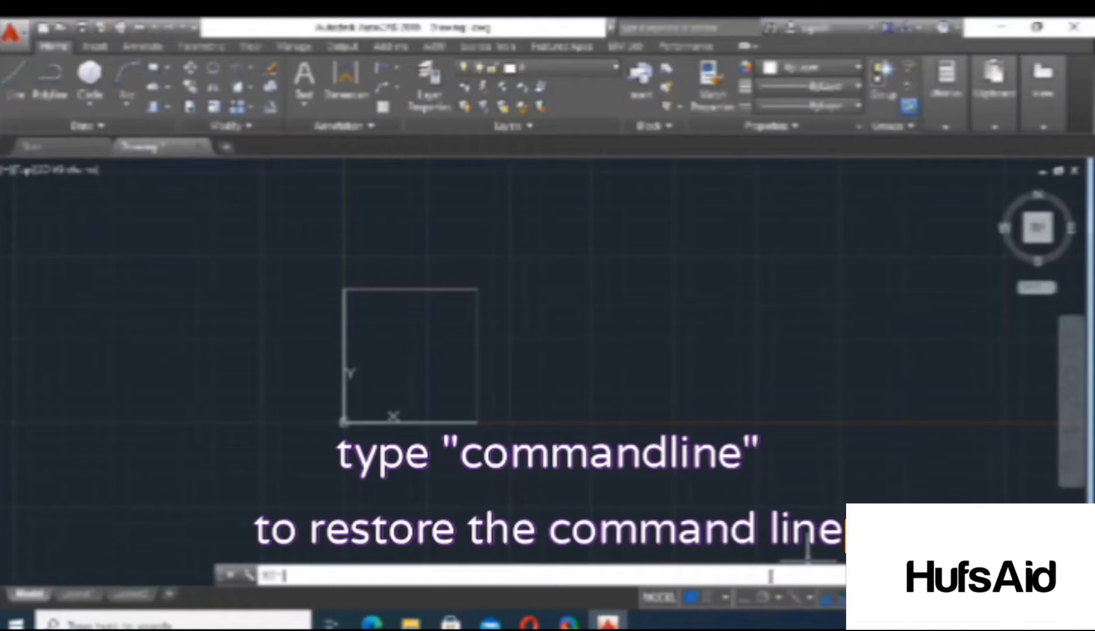
pyautogui.press('F2')
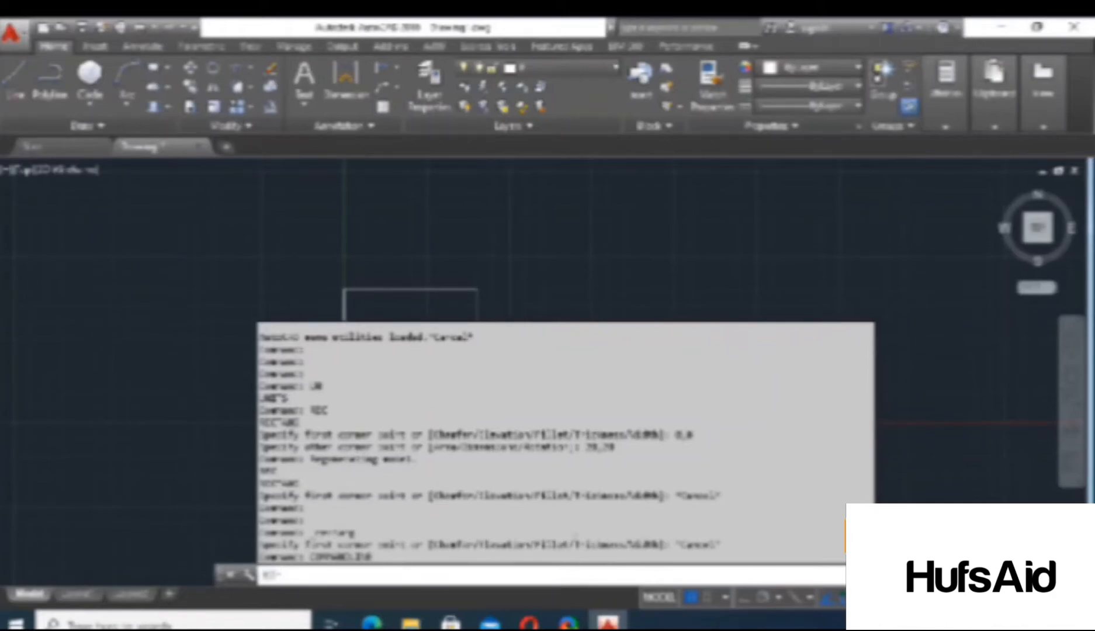
pyautogui.press('F2')
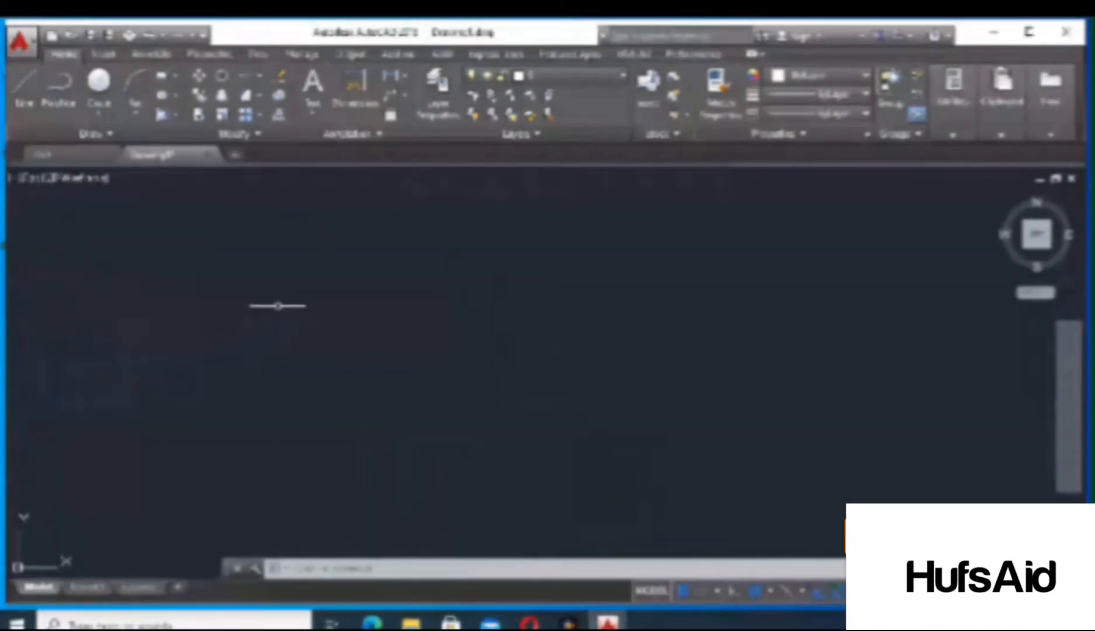
# - With Ortho mode on, draw a closed, wide rectangle from four connected lines and briefly select its left edge
pyautogui.click(735, 597)
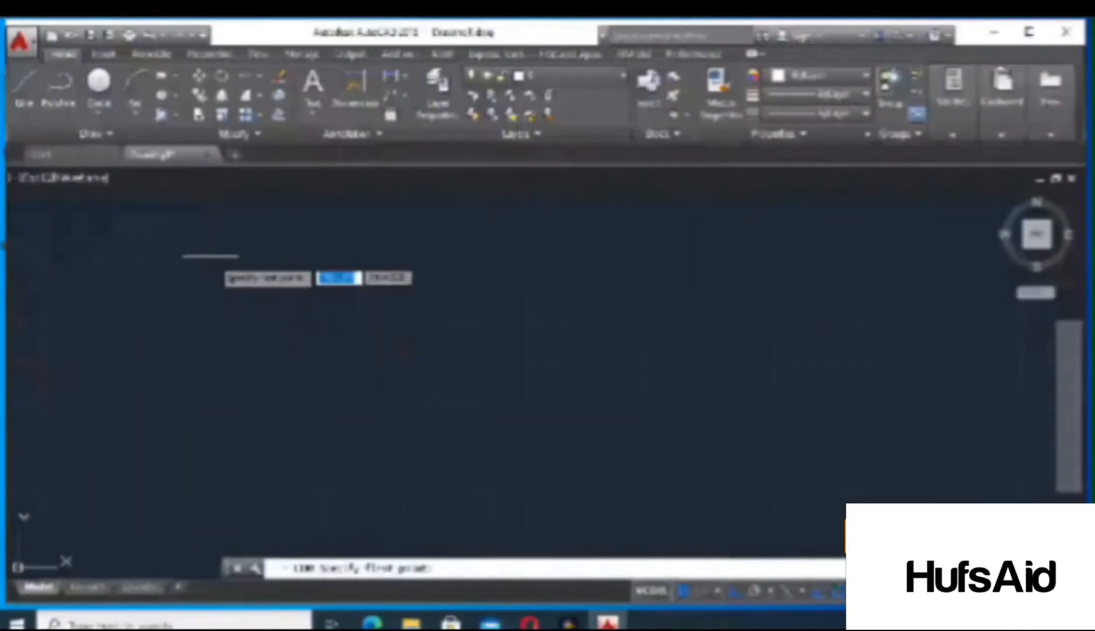
pyautogui.click(211, 255)
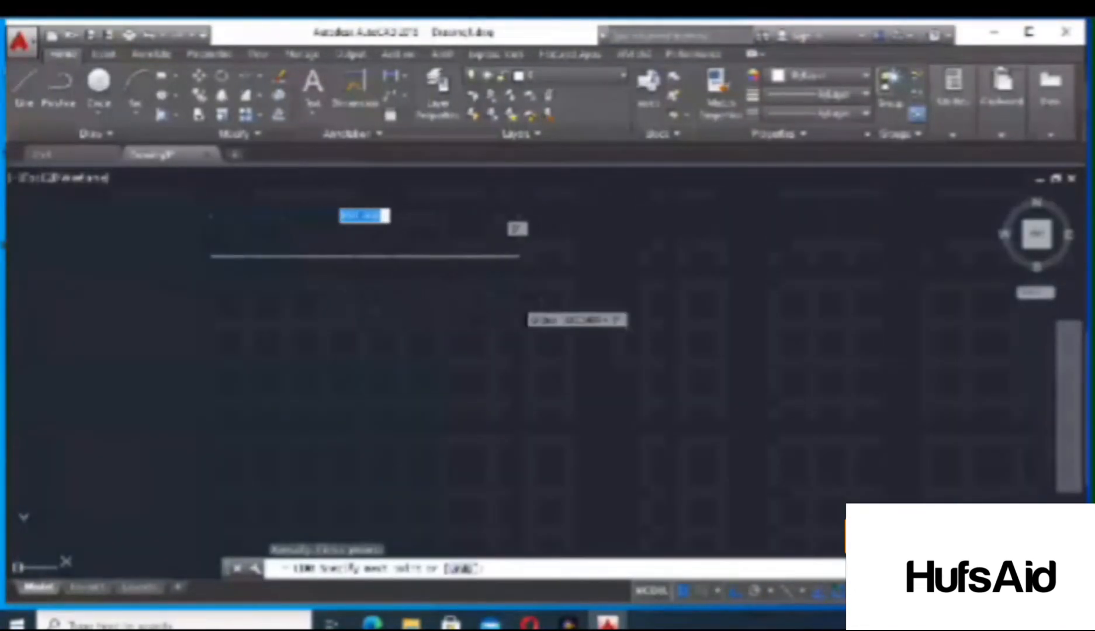
pyautogui.click(621, 319)
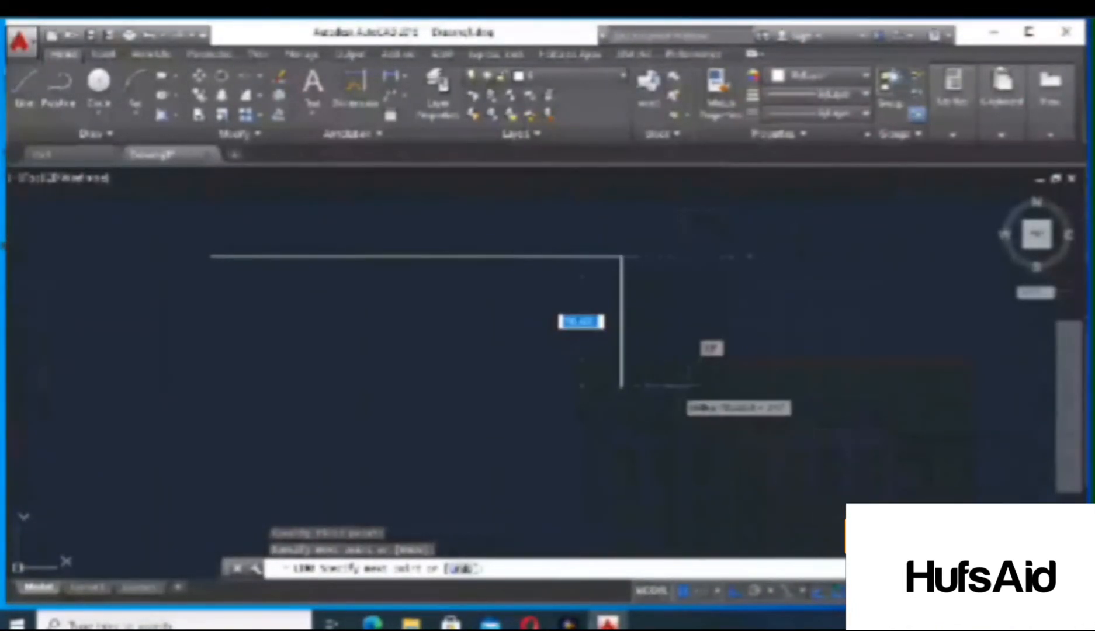
pyautogui.click(621, 385)
pyautogui.click(243, 383)
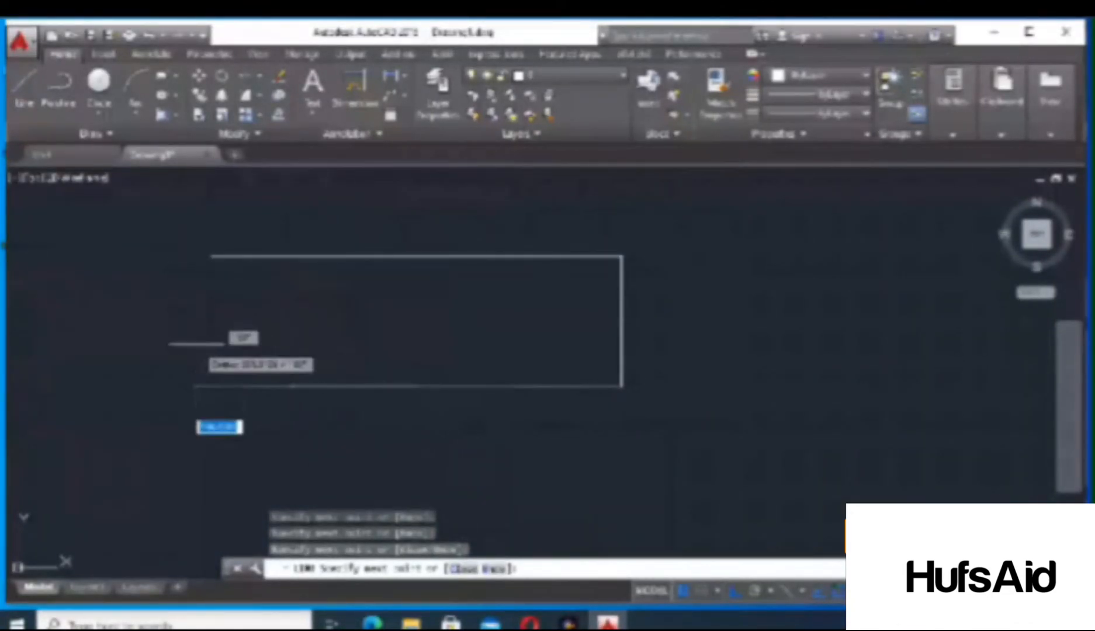
pyautogui.click(211, 384)
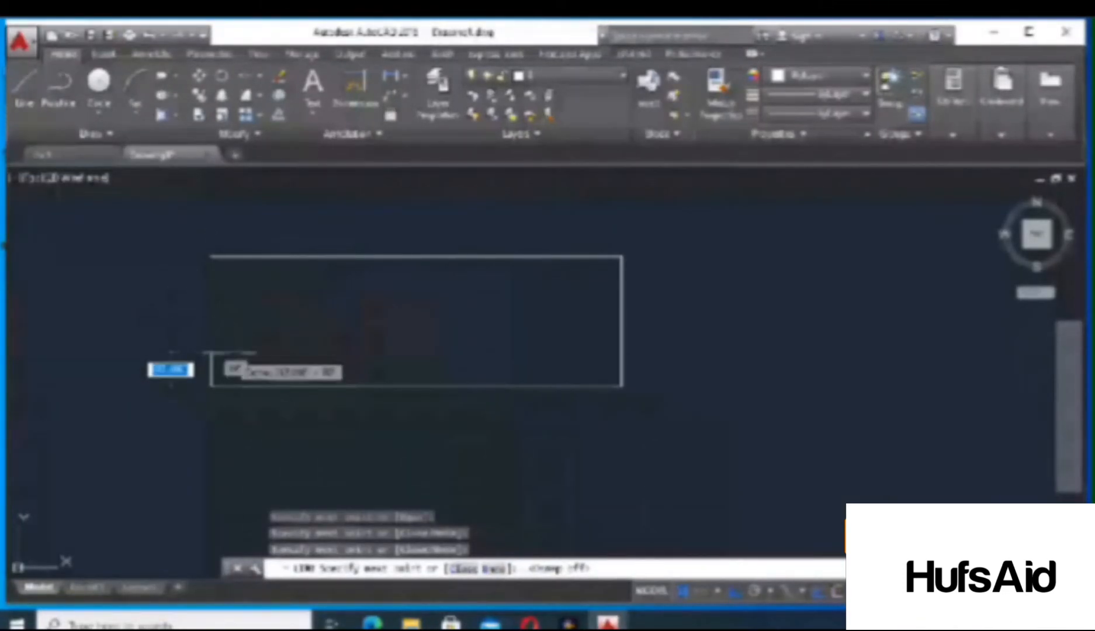
pyautogui.click(213, 252)
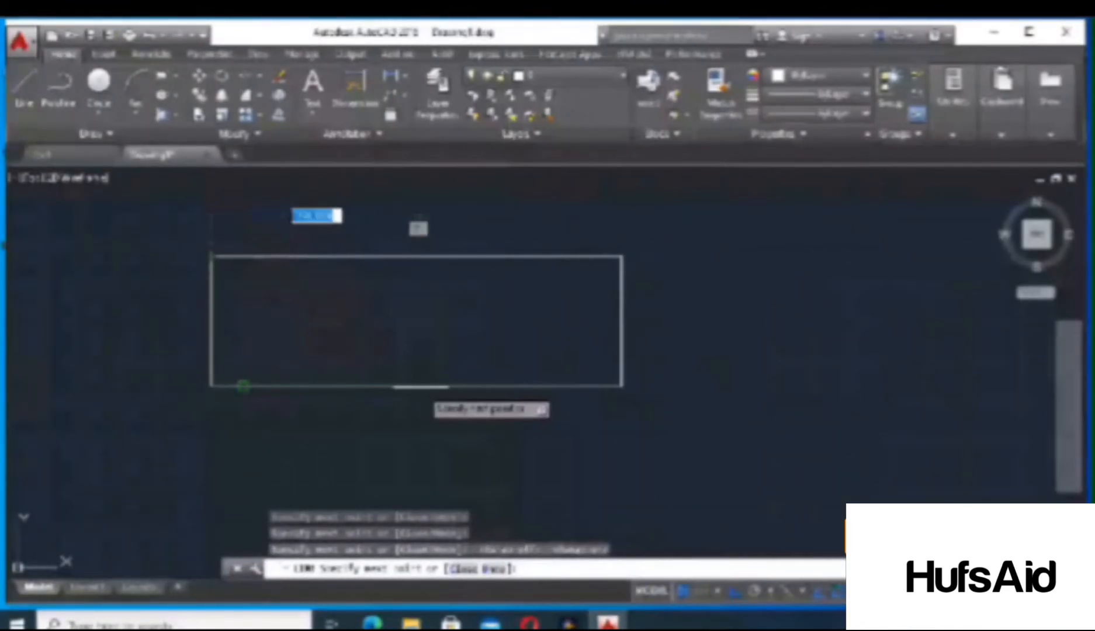
pyautogui.press('Return')
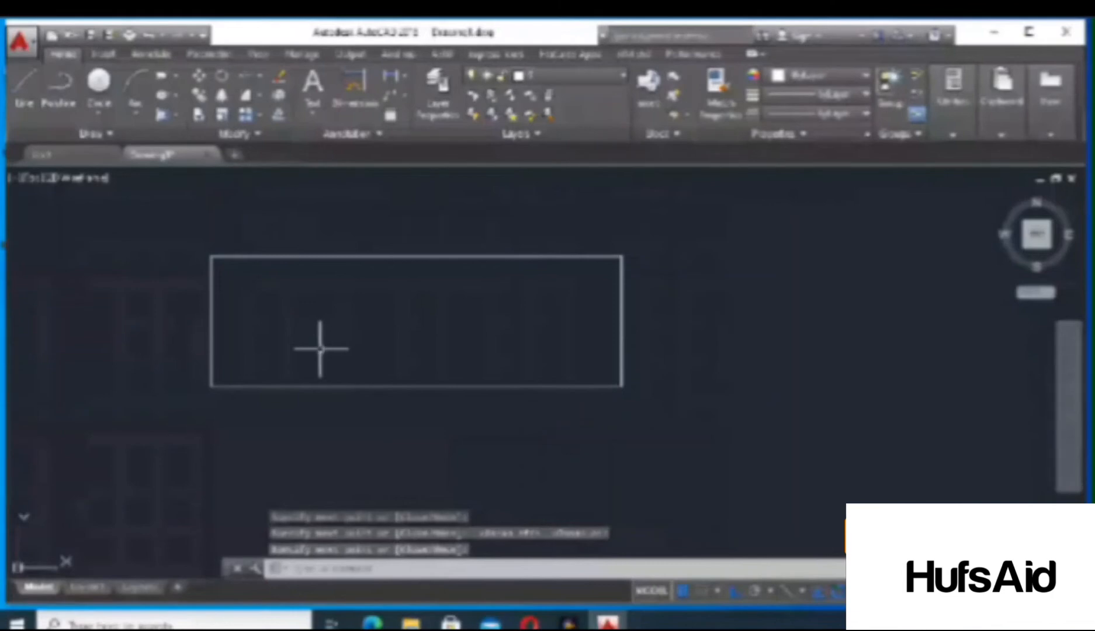
pyautogui.click(211, 320)
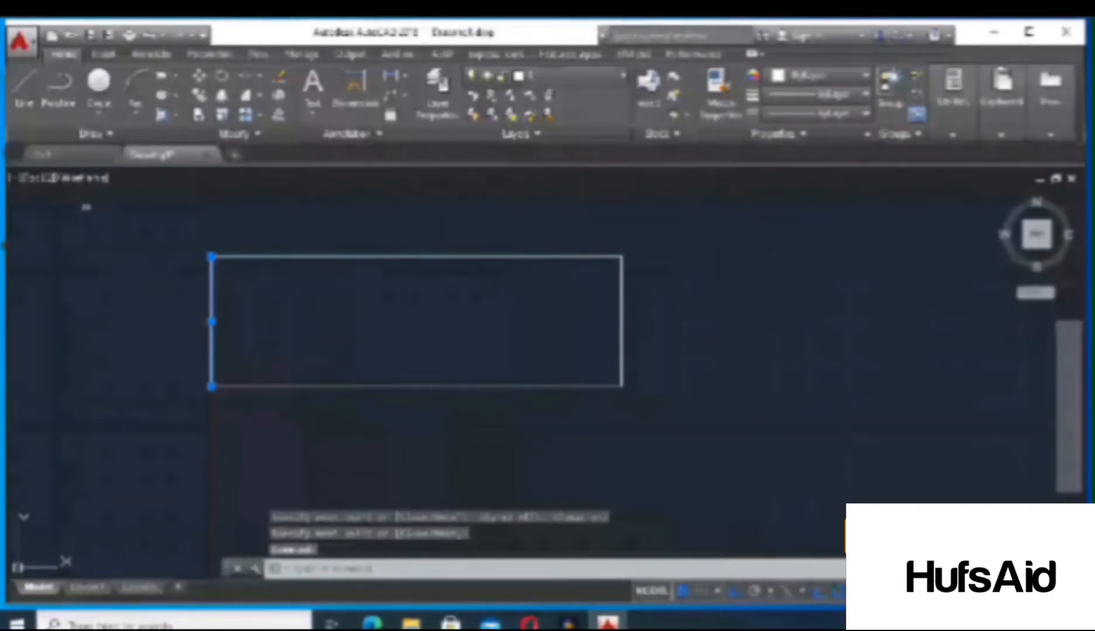
pyautogui.press('Escape')
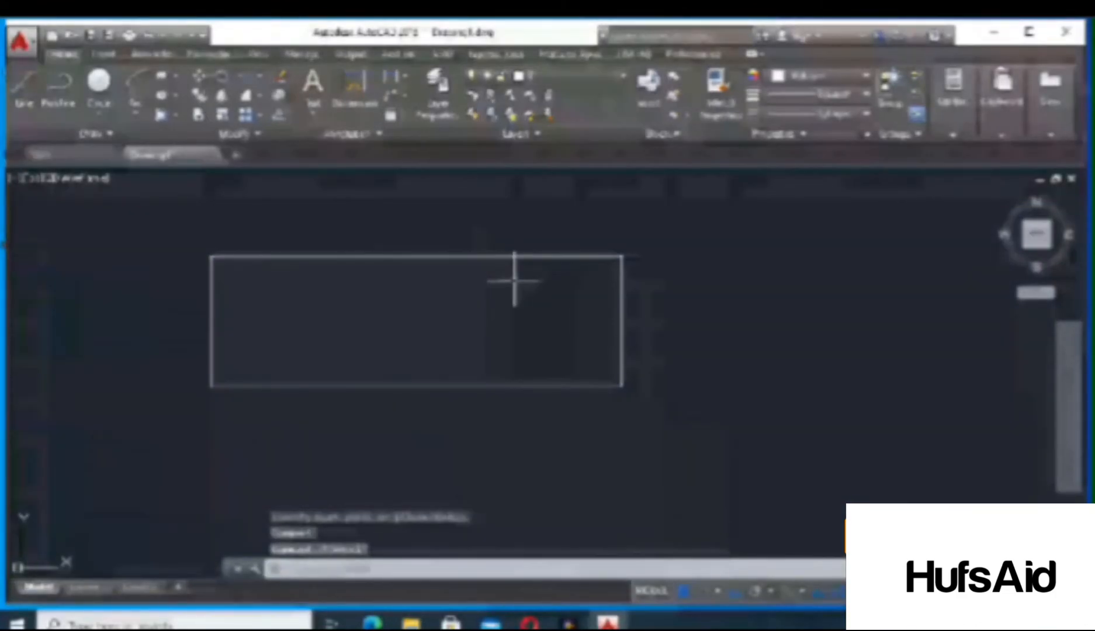
# - Turn off Ortho mode and draw a slanted zigzag line inside the rectangle
pyautogui.click(734, 592)
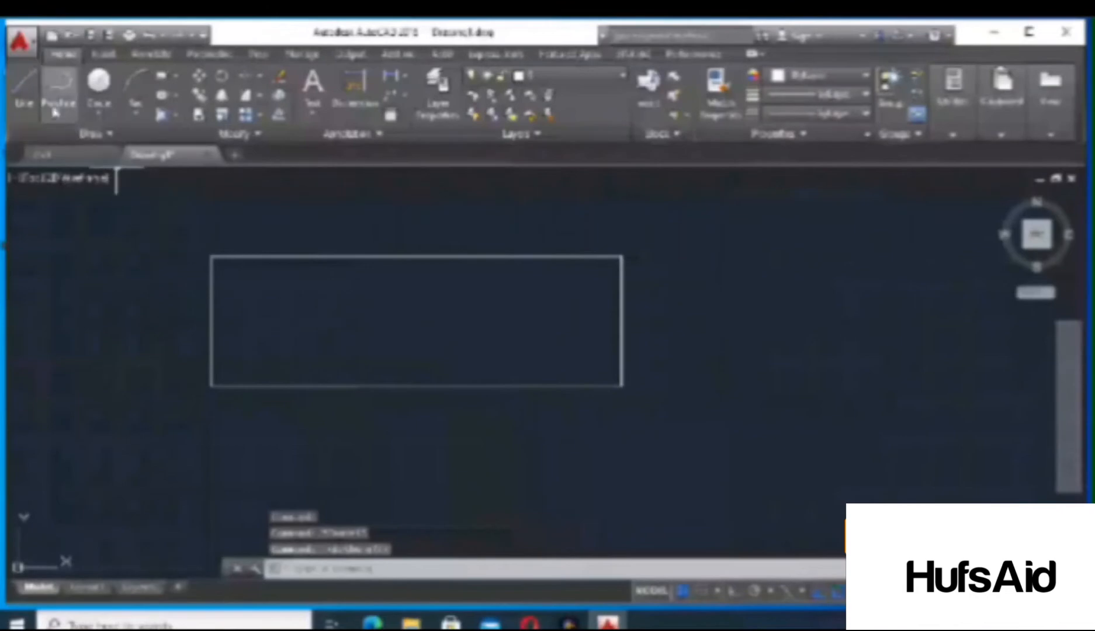
pyautogui.click(26, 88)
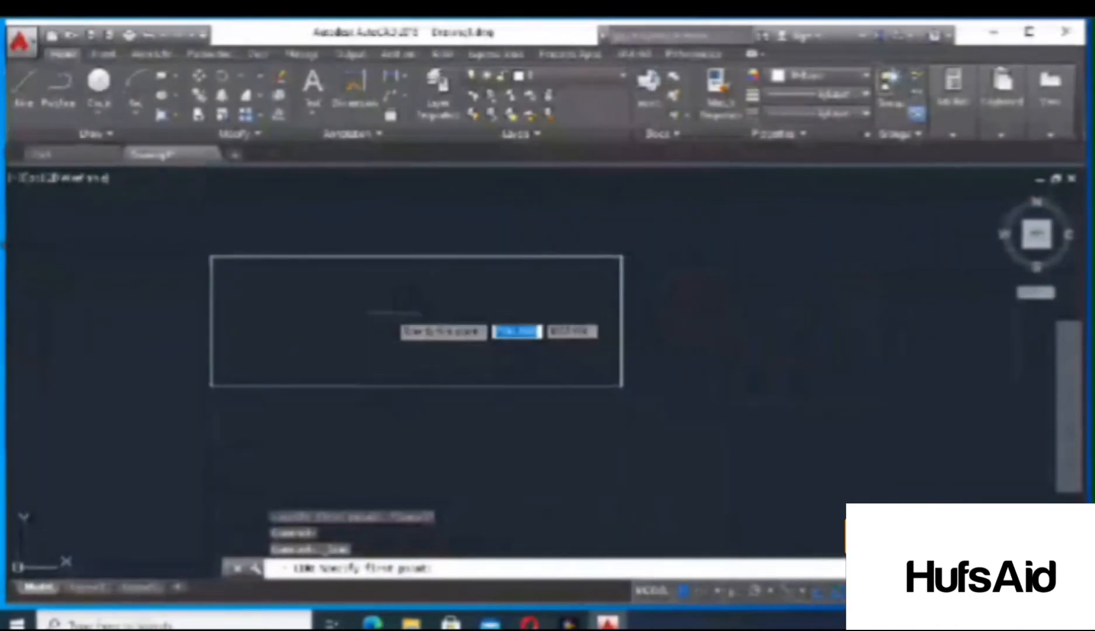
pyautogui.click(266, 280)
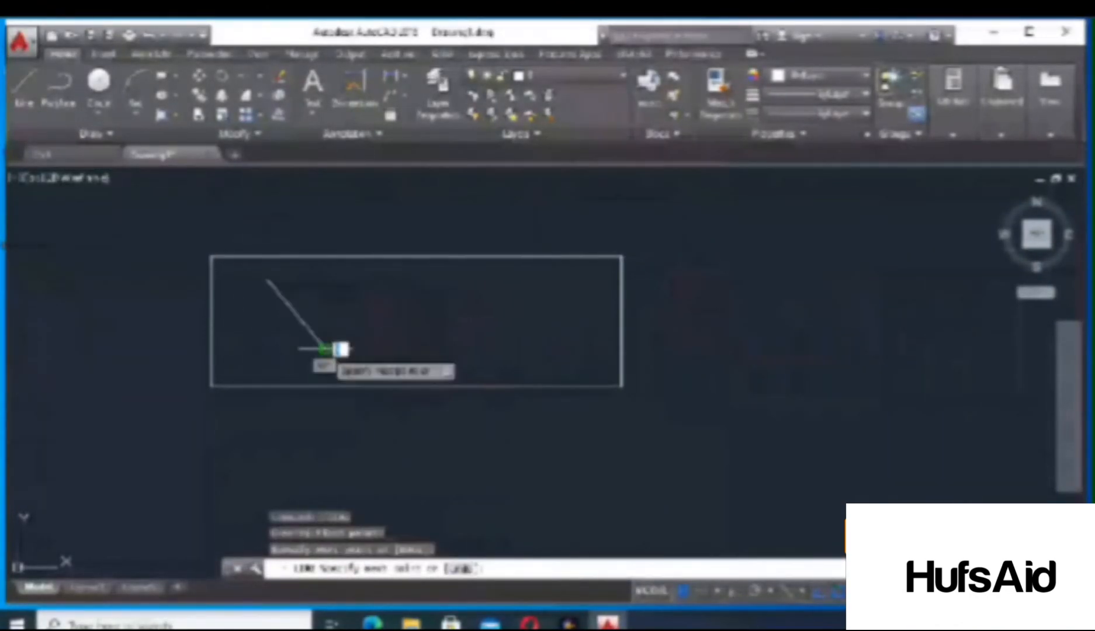
pyautogui.click(326, 349)
pyautogui.click(372, 276)
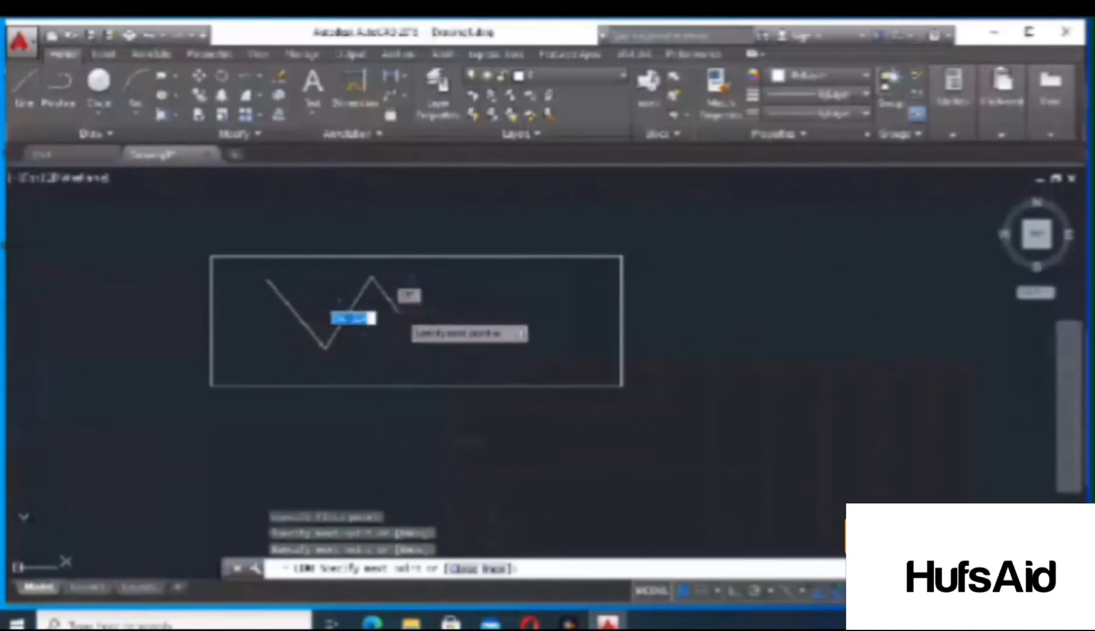
pyautogui.click(428, 346)
pyautogui.click(475, 281)
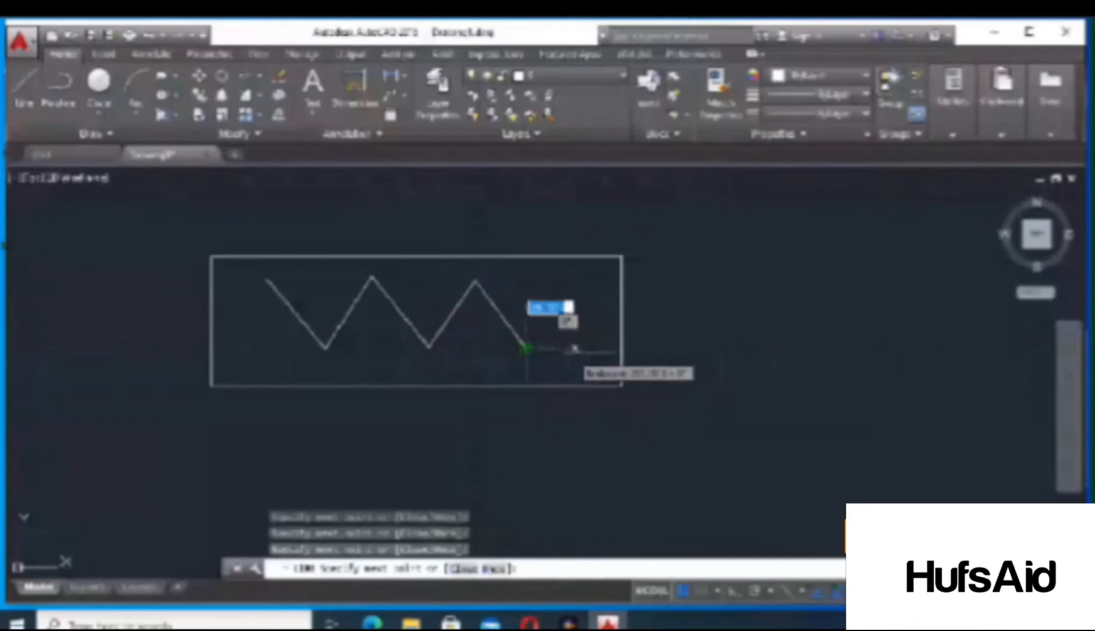
# - Continue the line into a squared hook beside the zigzag, and wrap it above, left of and below the zigzag
pyautogui.click(591, 348)
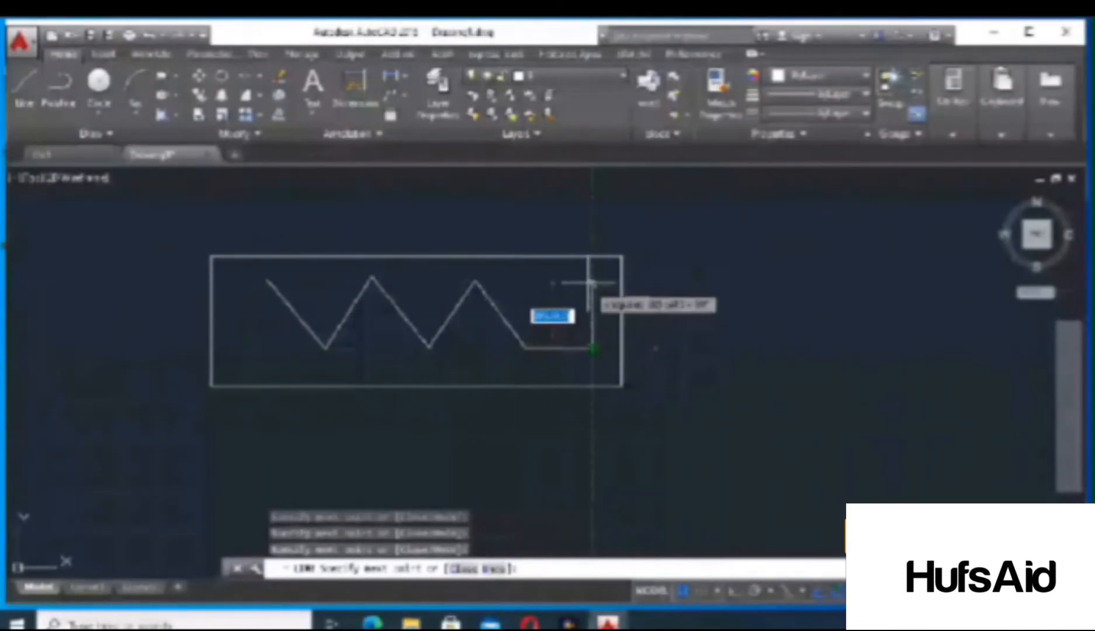
pyautogui.click(592, 283)
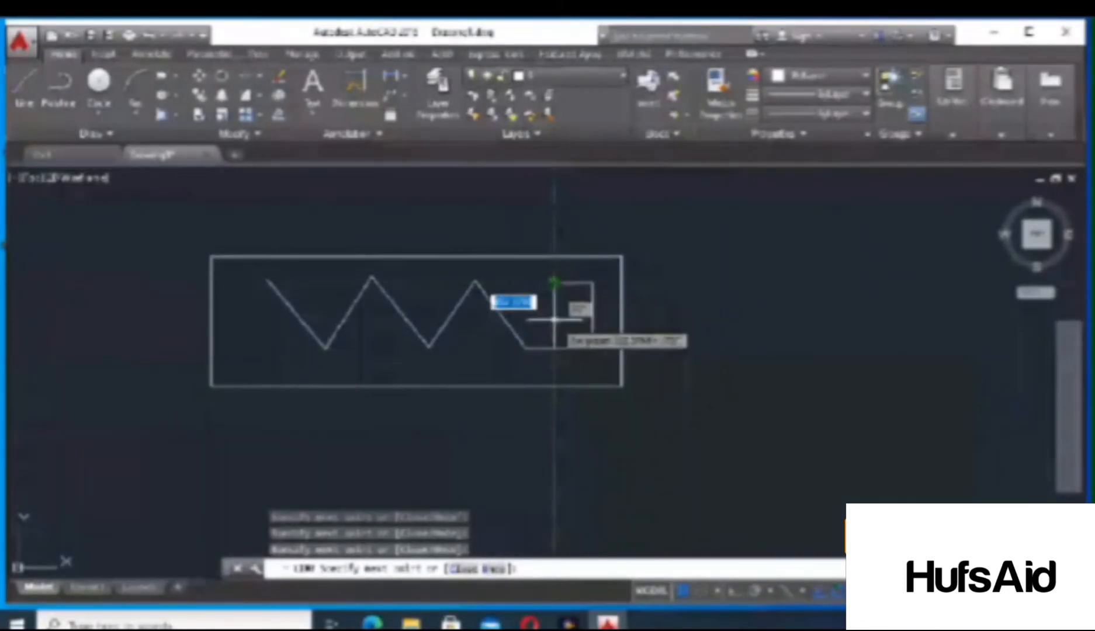
pyautogui.click(553, 320)
pyautogui.click(535, 320)
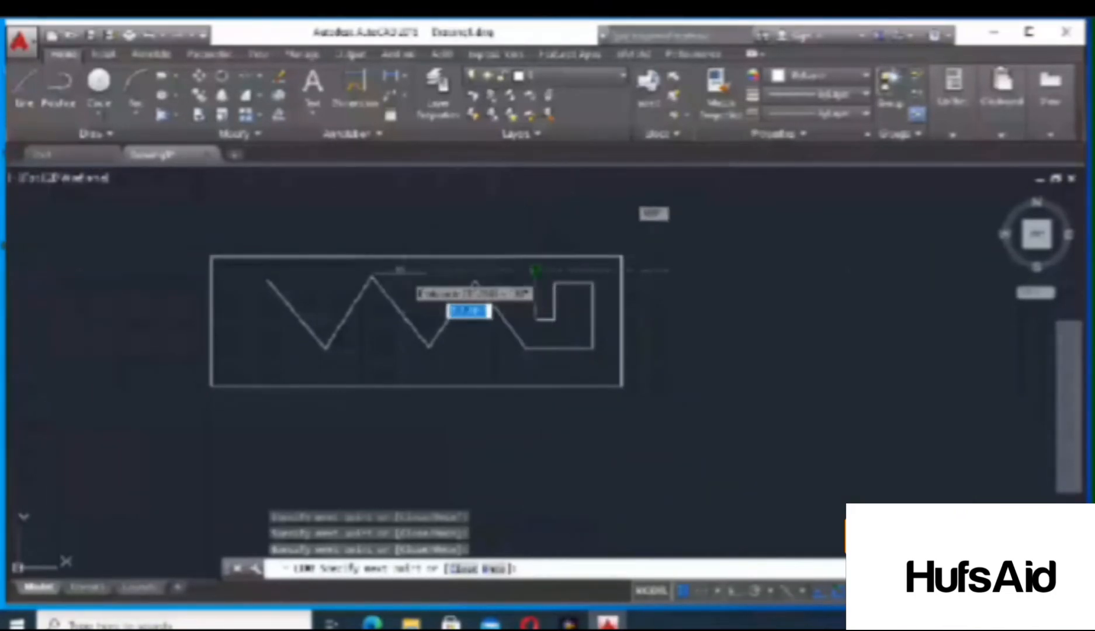
pyautogui.click(372, 276)
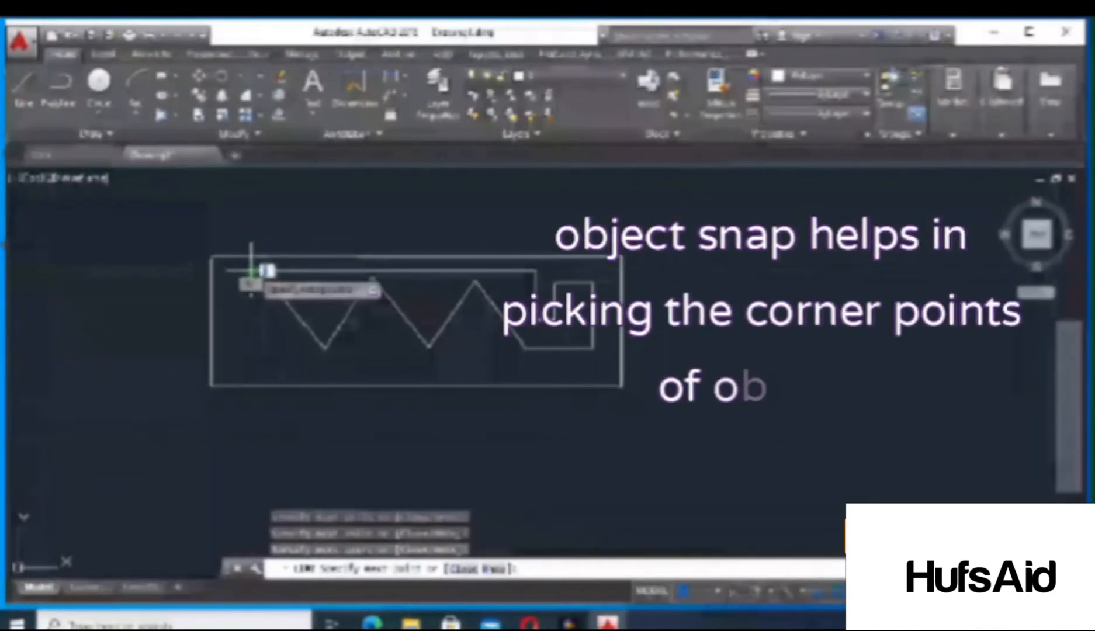
pyautogui.click(250, 363)
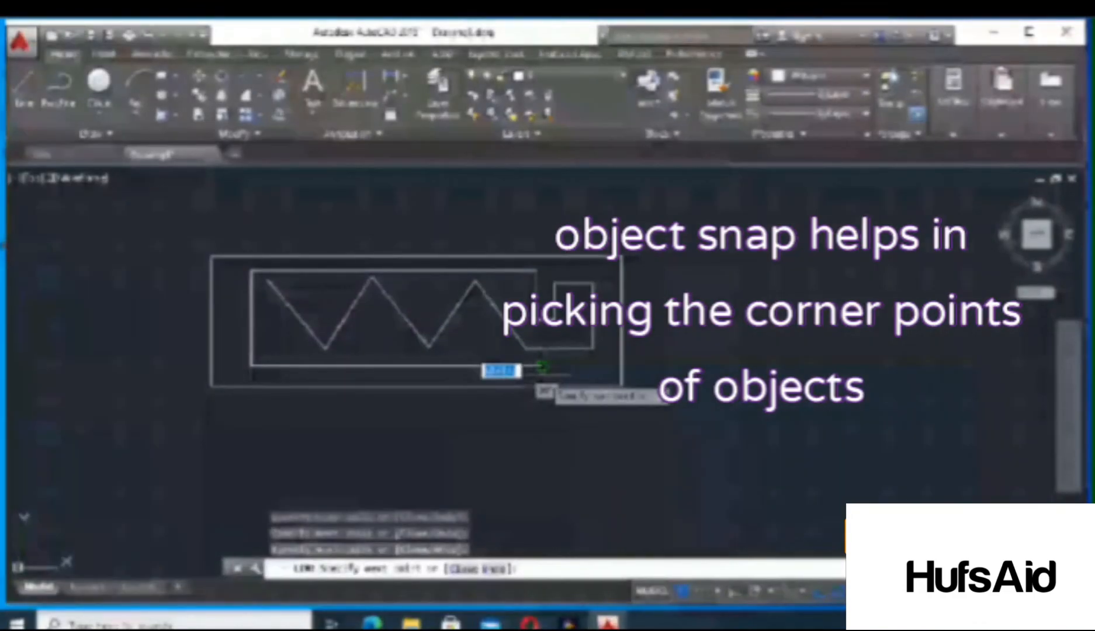
pyautogui.press('Return')
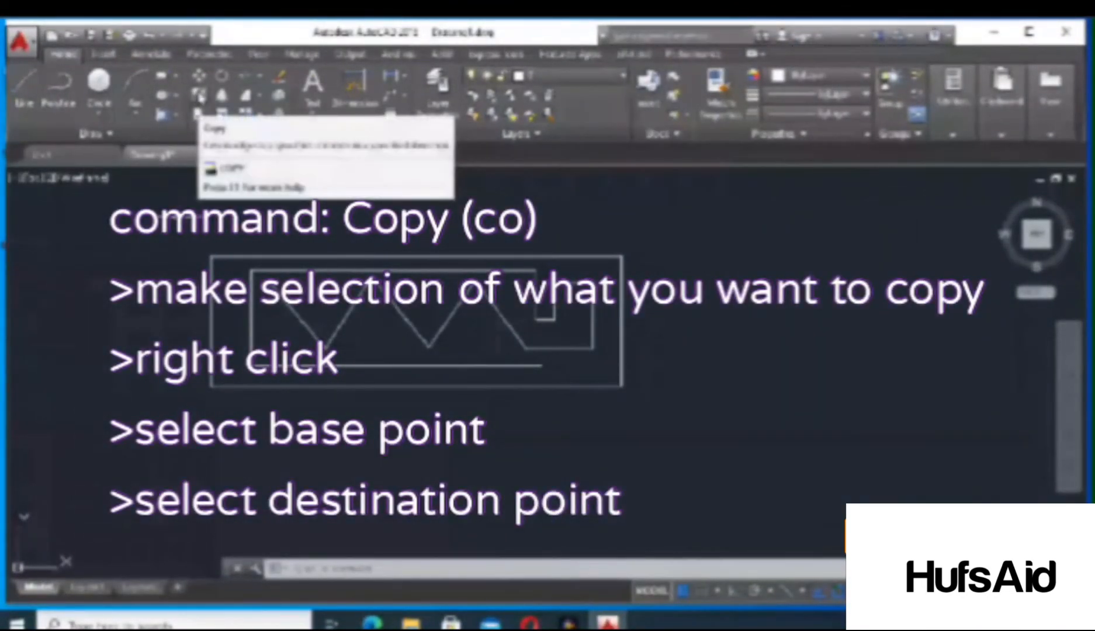
# - Start copying the whole figure using a crossing selection, and compare locating a base point with object snap off and on
pyautogui.click(199, 96)
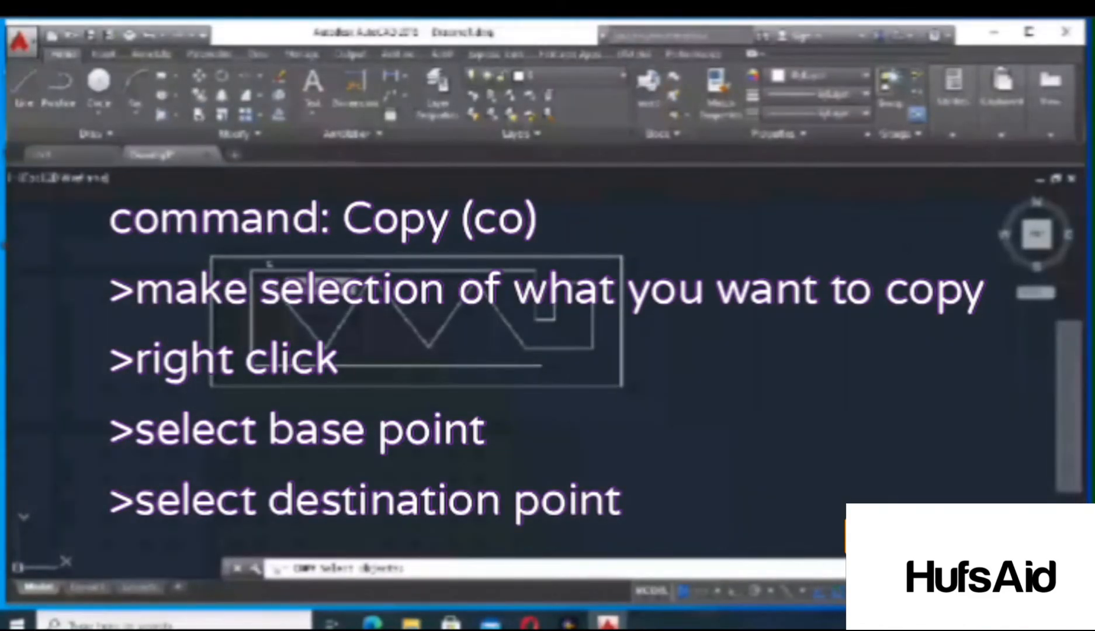
pyautogui.click(679, 219)
pyautogui.click(151, 422)
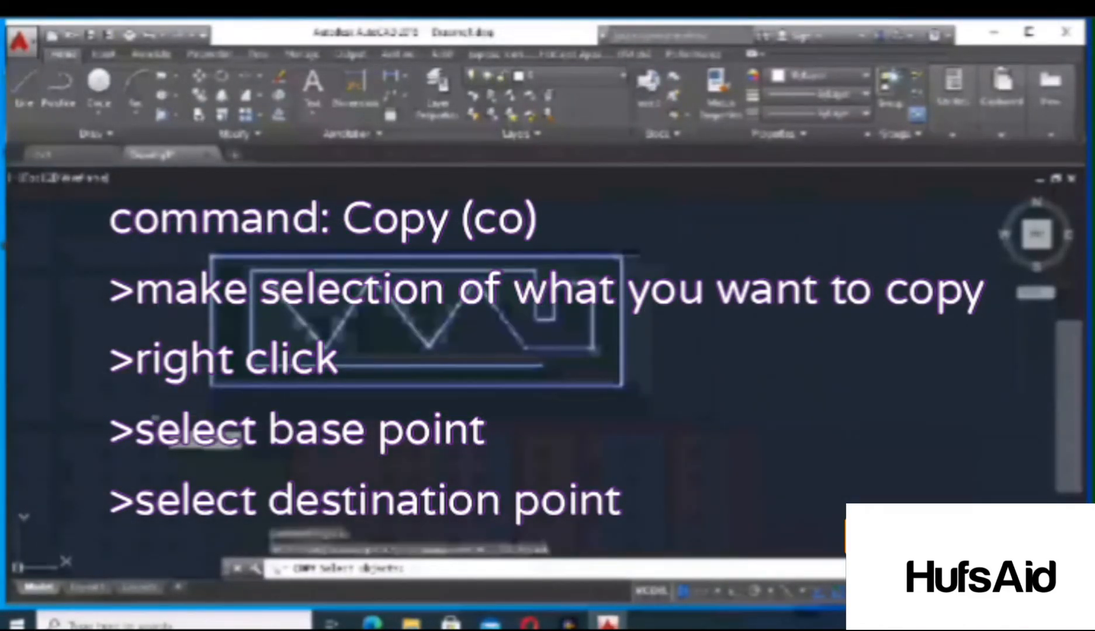
pyautogui.rightClick(501, 475)
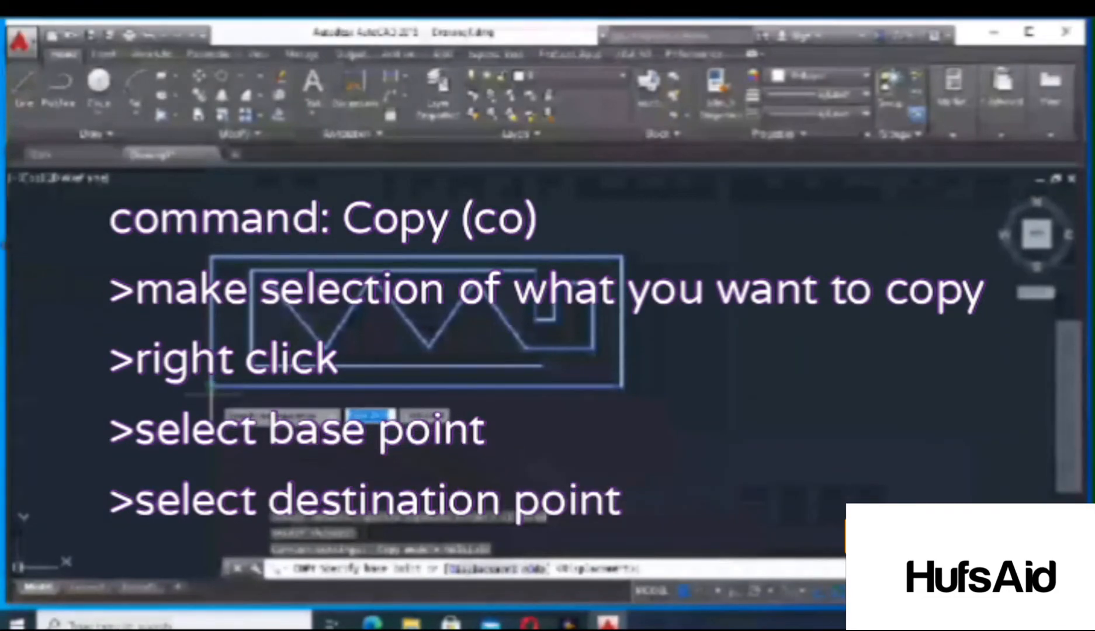
pyautogui.press('F9')
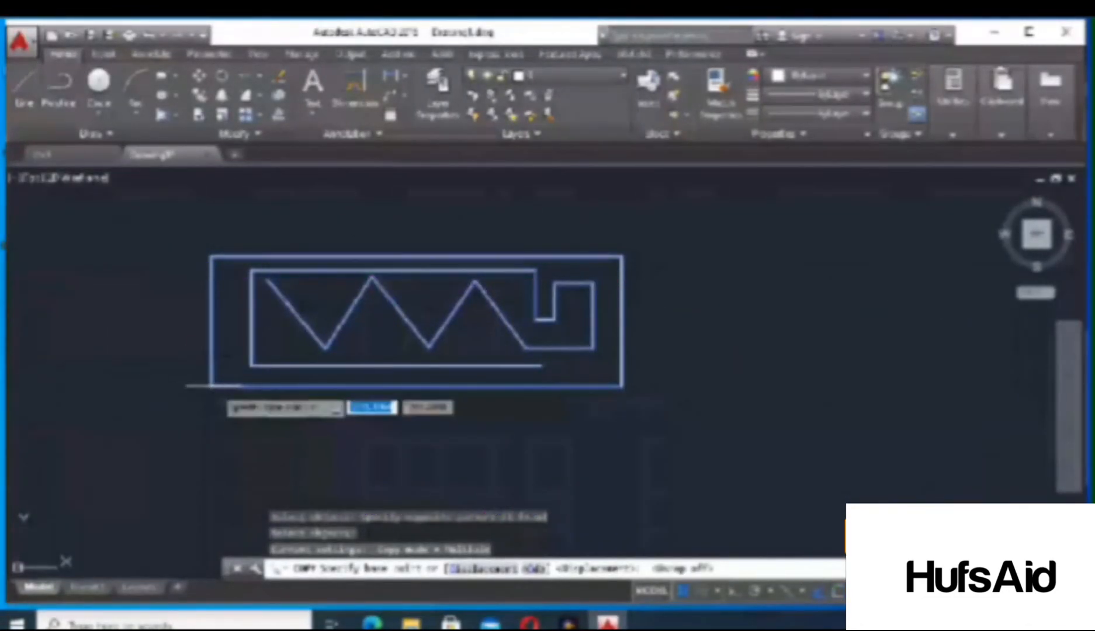
pyautogui.press('F9')
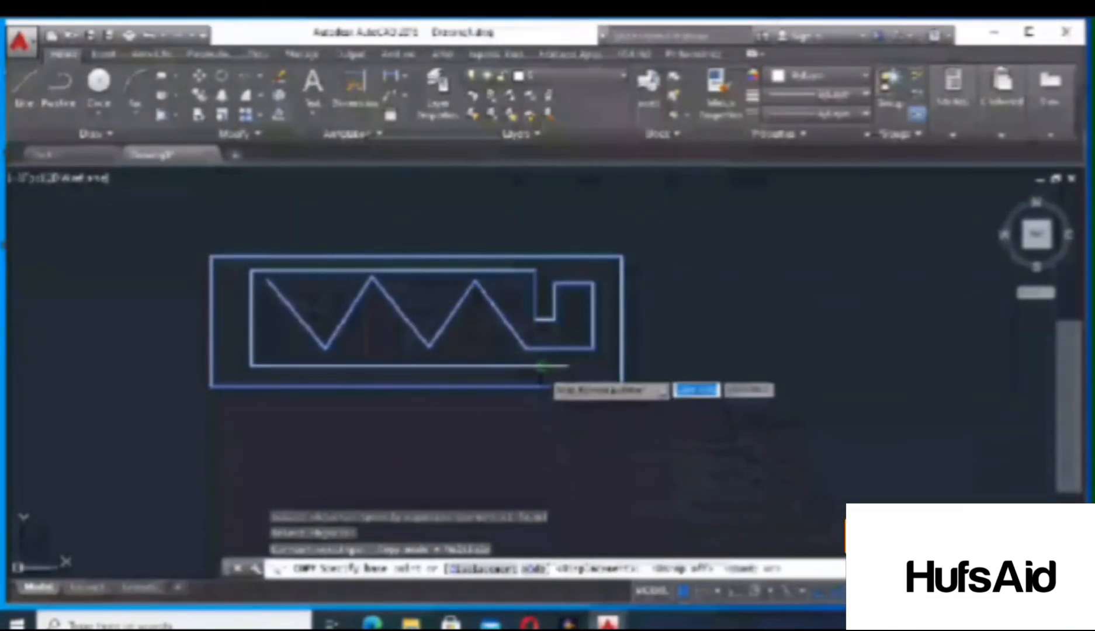
pyautogui.press('F9')
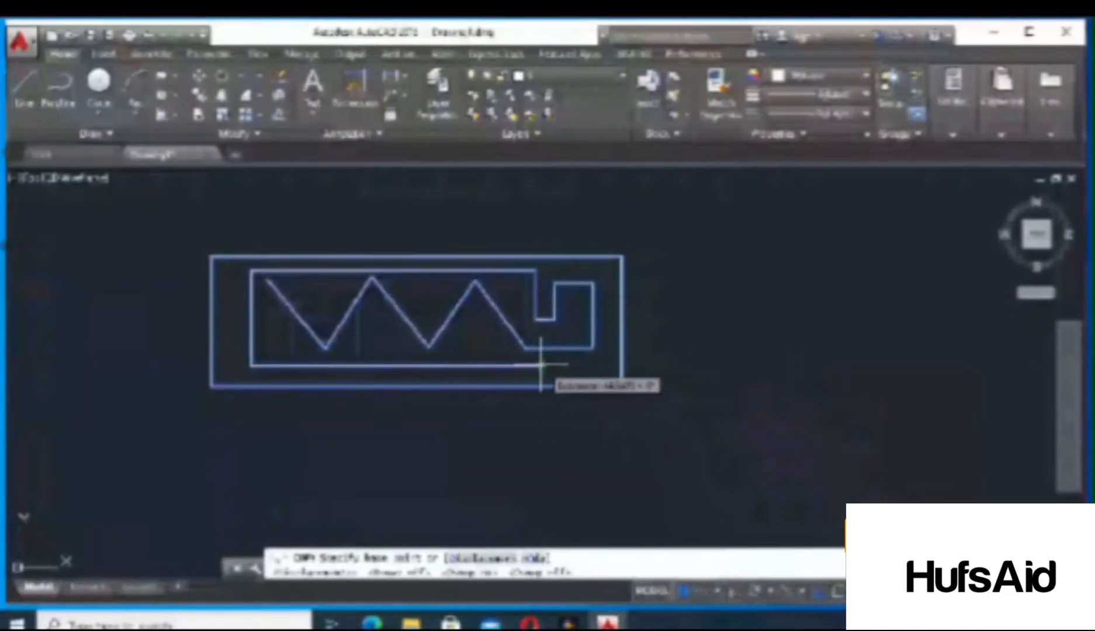
pyautogui.press('F9')
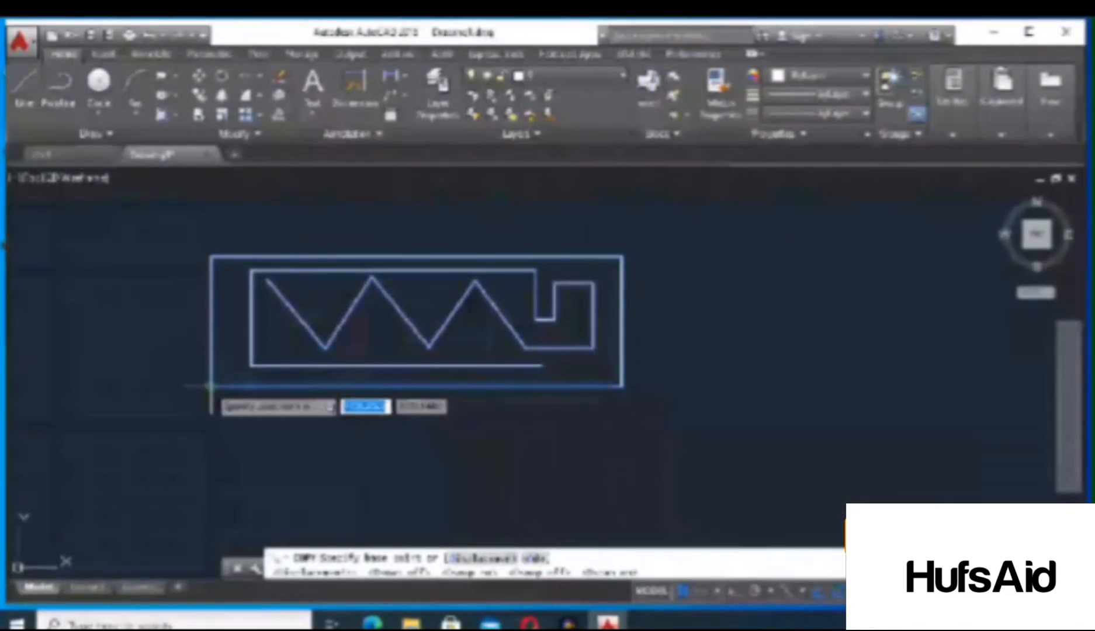